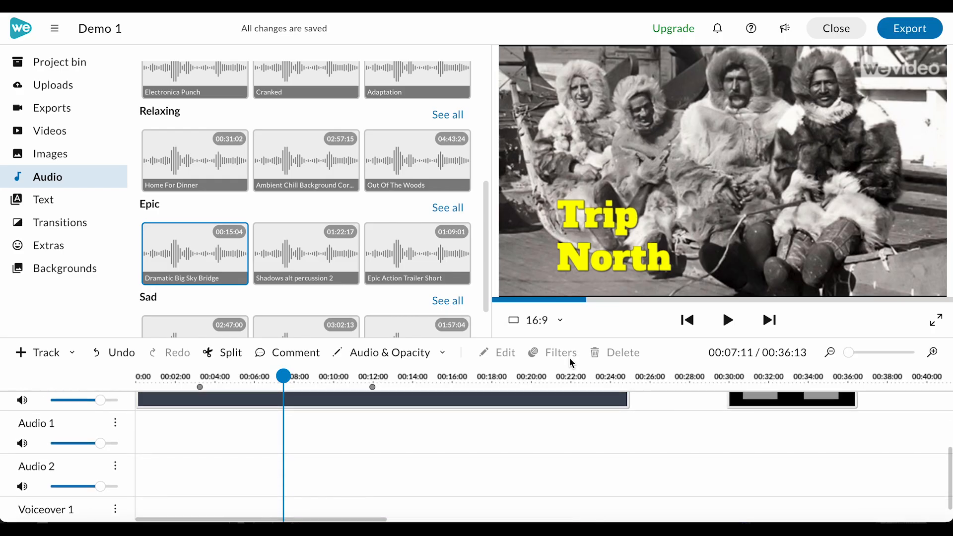
Add the Dramatic Big Sky Bridge music to the Audio 1 track at the start of the timeline.
left_click_drag(167, 245, 142, 438)
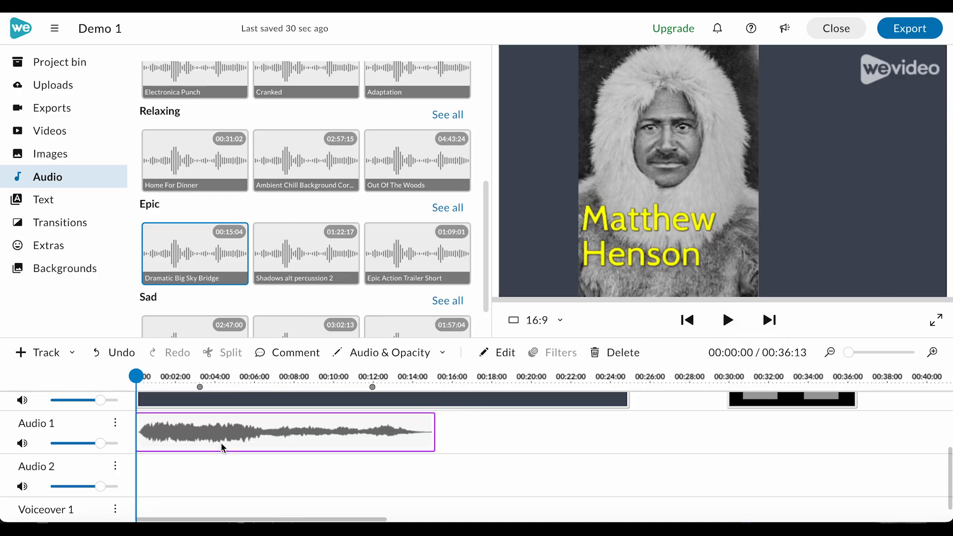
scroll(168, 501, "down", 1)
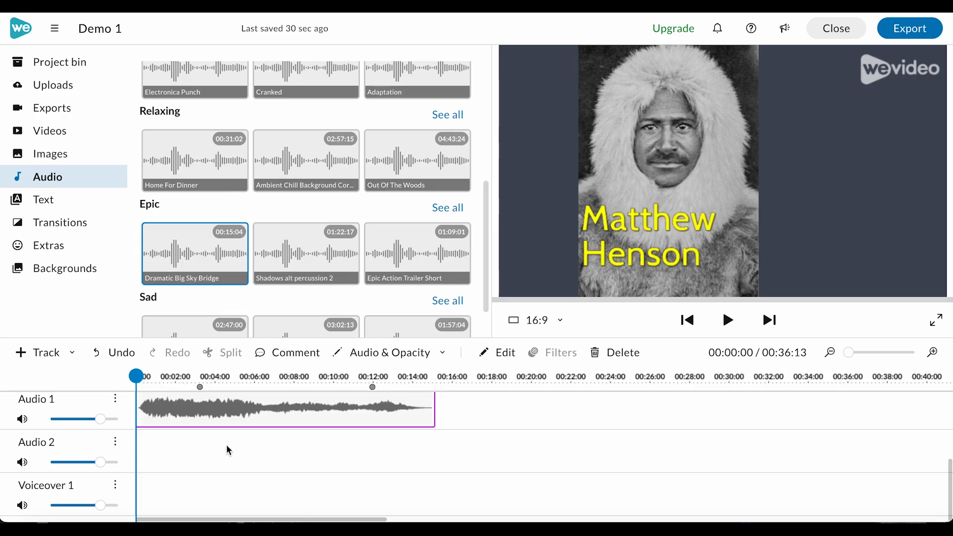
scroll(227, 443, "up", 4)
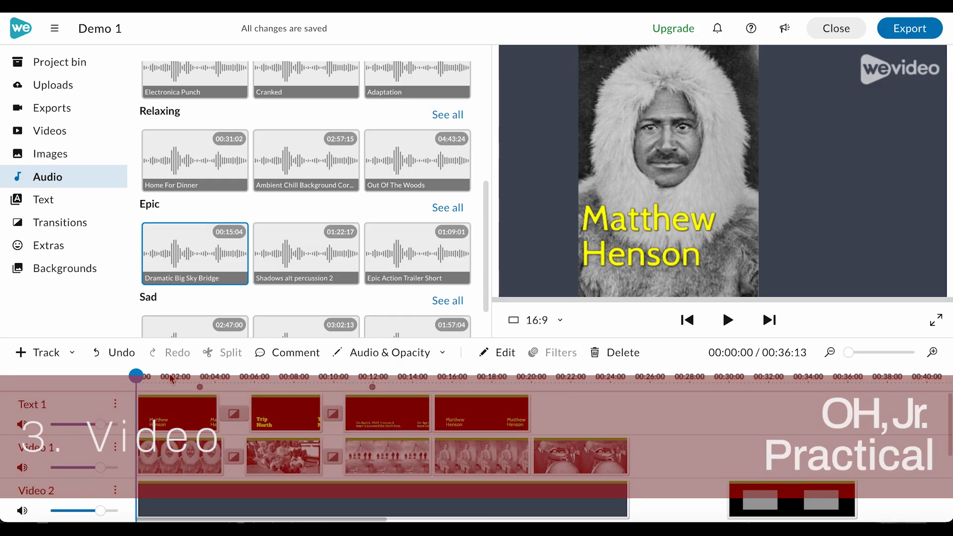
Review the clips on the text and video tracks and play back the section around the North Pole title.
left_click(180, 461)
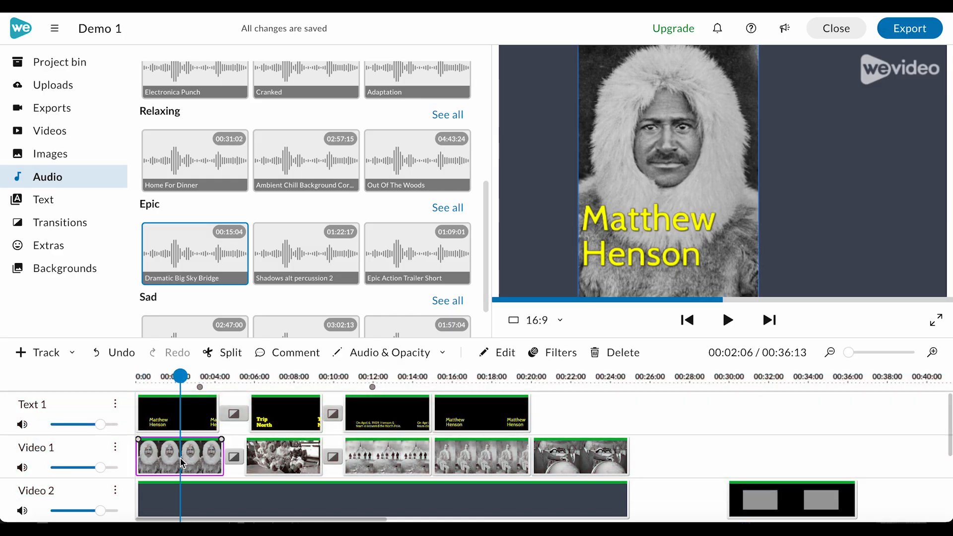
left_click(315, 467)
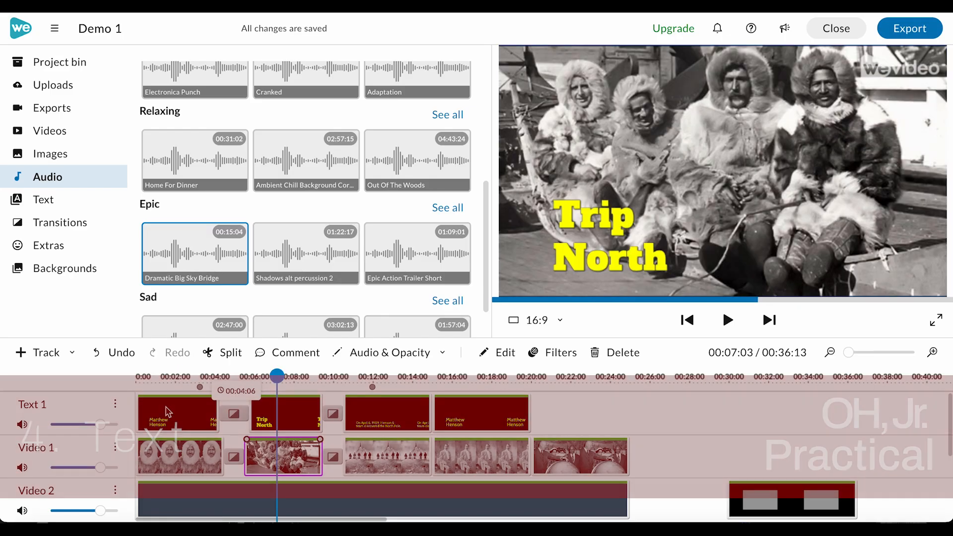
left_click(167, 411)
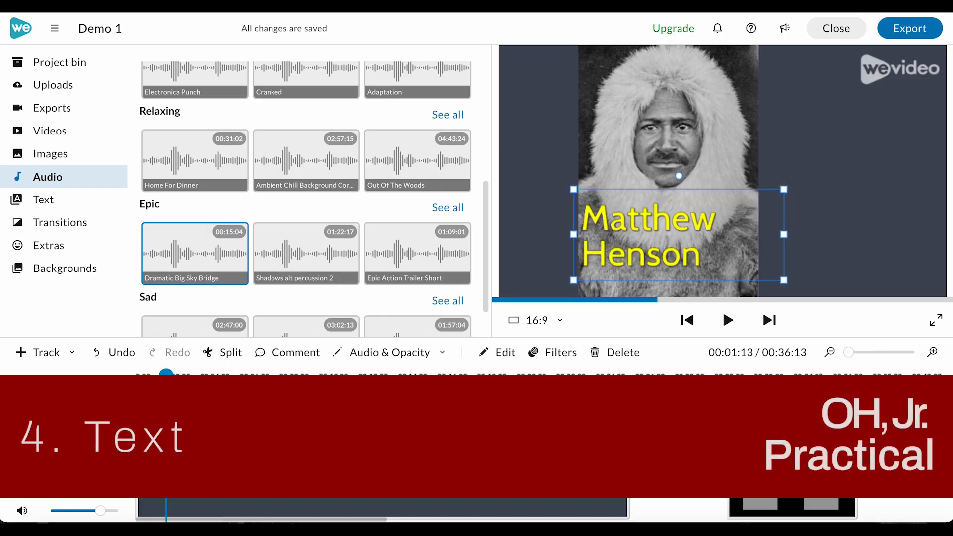
left_click(286, 502)
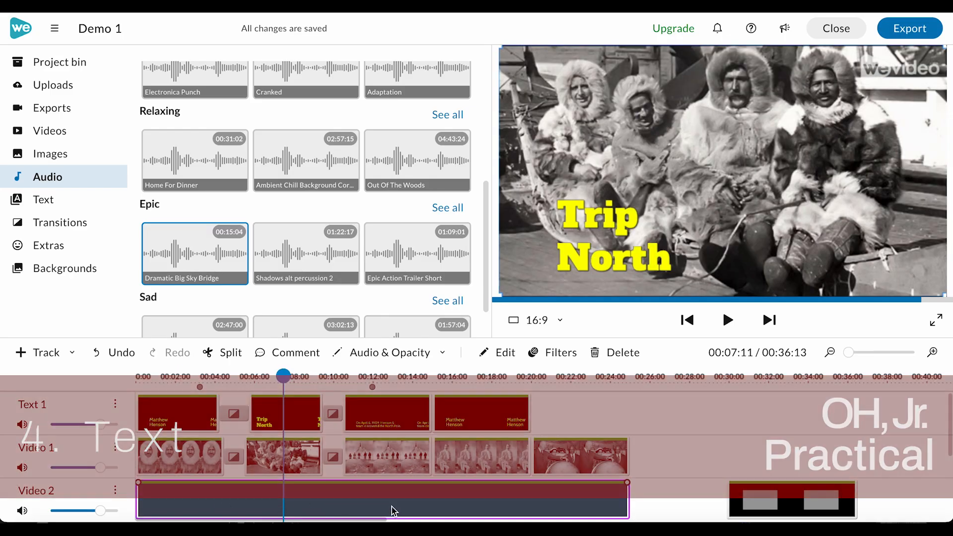
left_click_drag(285, 376, 132, 405)
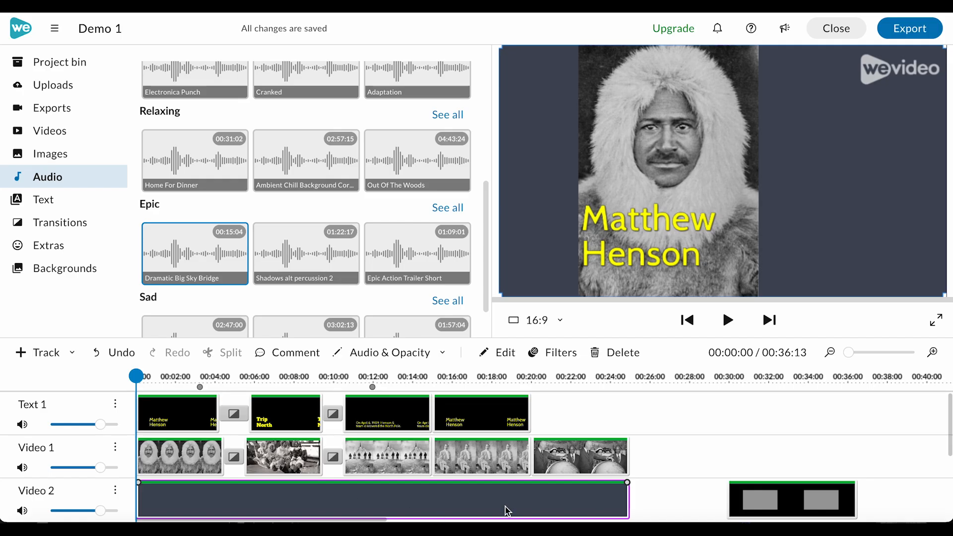
scroll(478, 505, "down", 3)
scroll(478, 506, "up", 3)
left_click(361, 375)
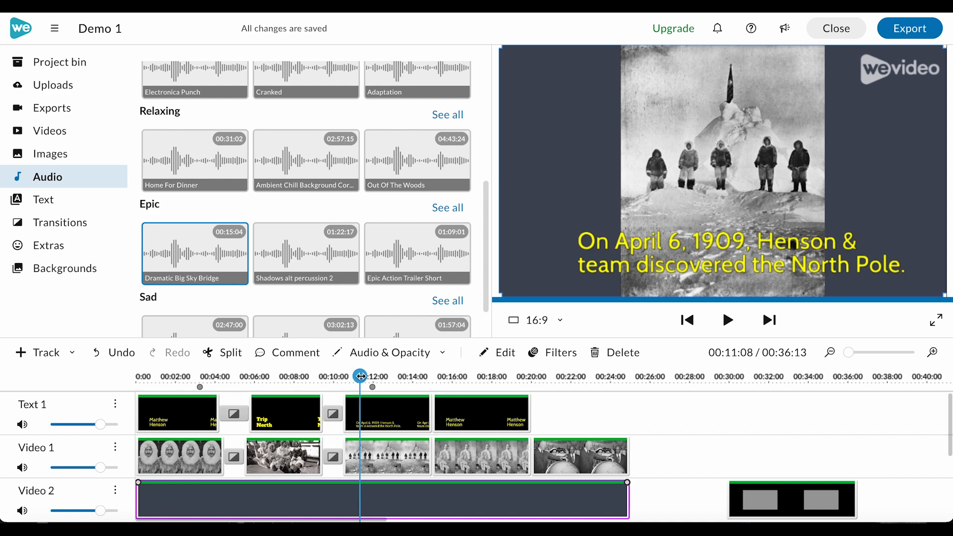
mouse_move(361, 377)
left_mouse_down()
mouse_move(334, 377)
mouse_move(349, 376)
left_mouse_up()
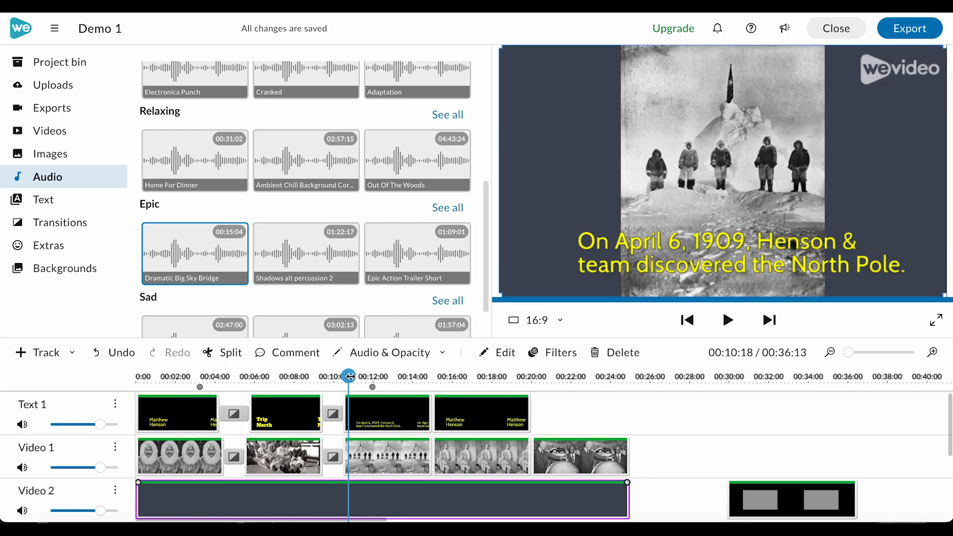
key("space")
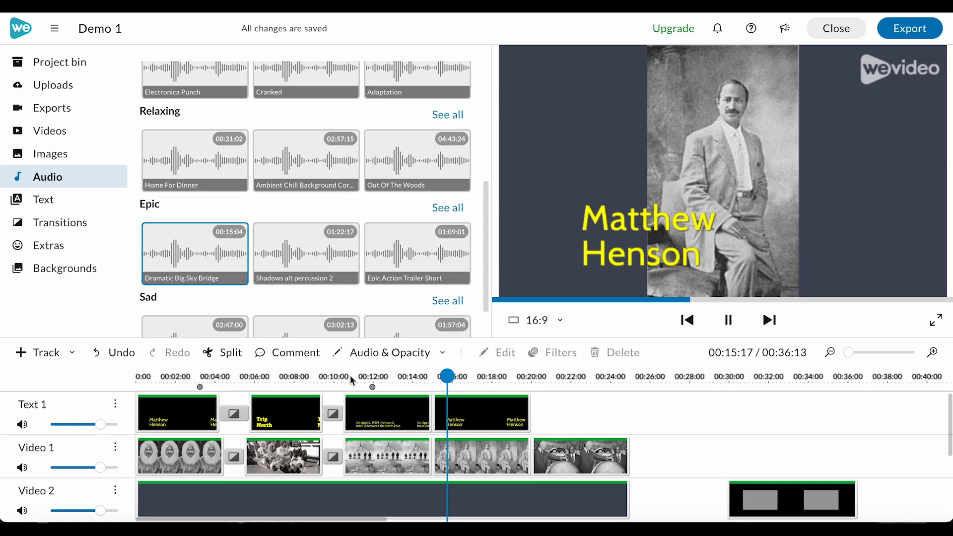
key("space")
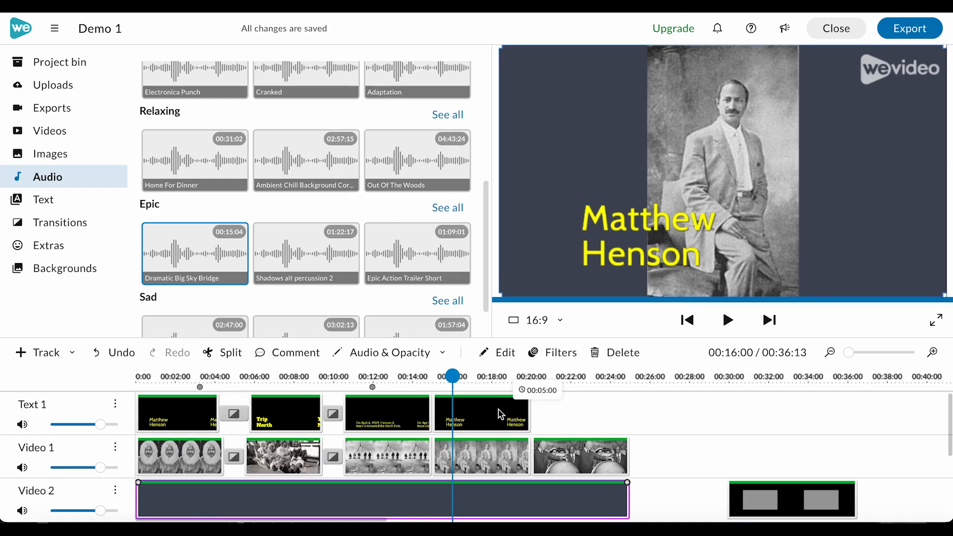
Move the final Matthew Henson title and the last video clips about 3 seconds later on the timeline.
left_click_drag(488, 407, 555, 404)
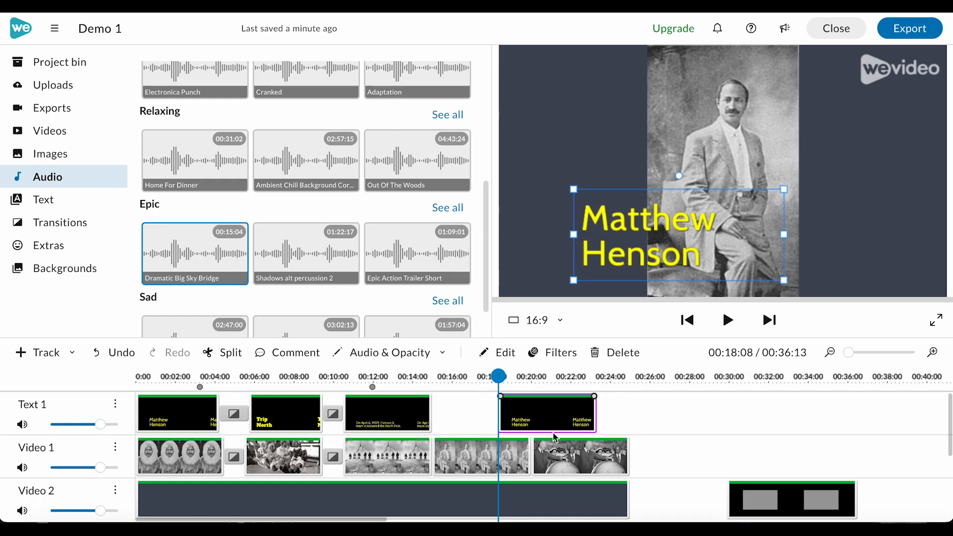
left_click(514, 455)
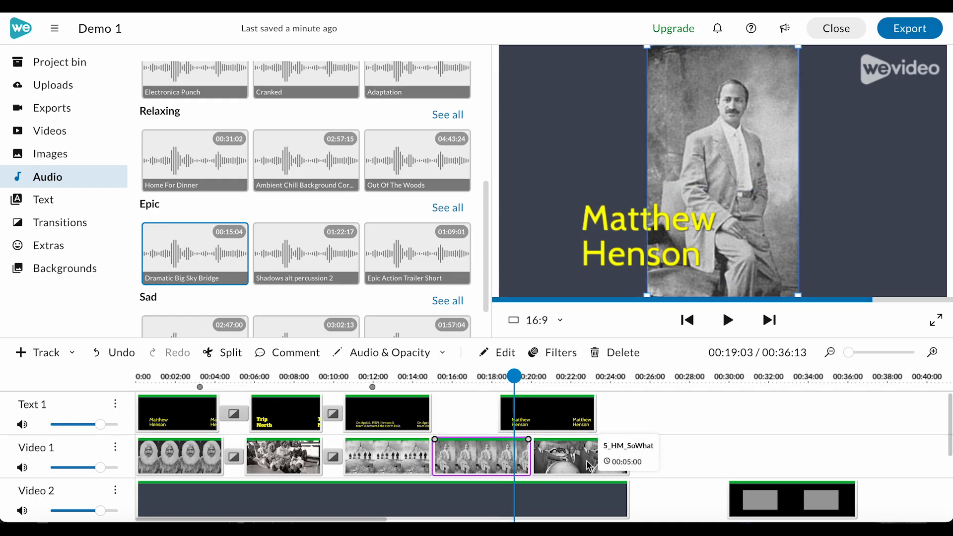
left_click_drag(571, 465, 628, 458)
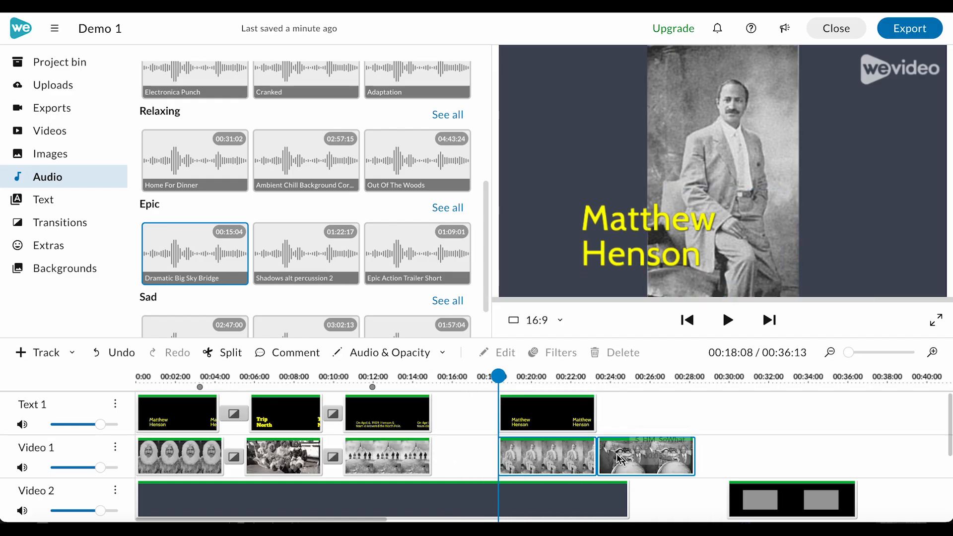
Extend the North Pole text clip and its video clip to fill the gap up to the moved clips.
left_click(430, 414)
left_click_drag(430, 414, 499, 414)
left_click(429, 460)
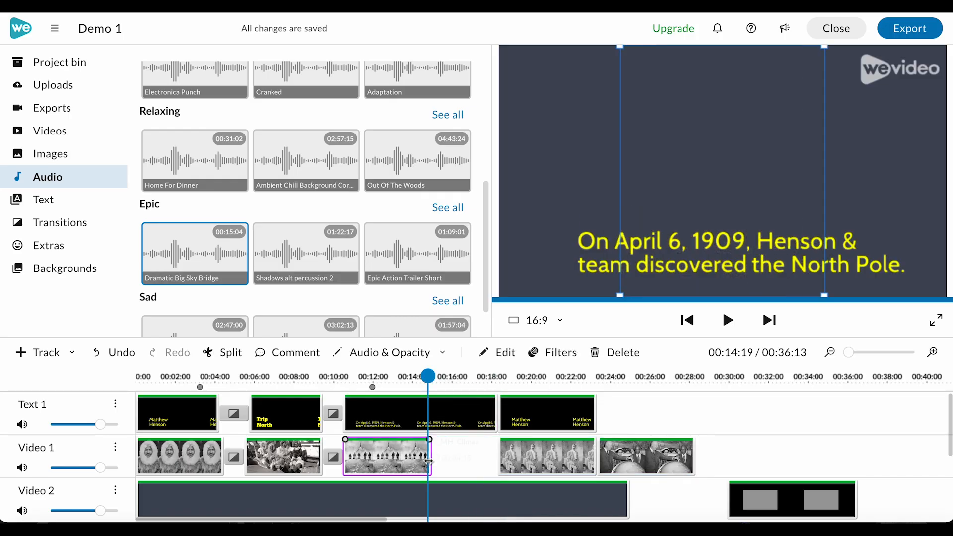
left_click_drag(428, 460, 496, 461)
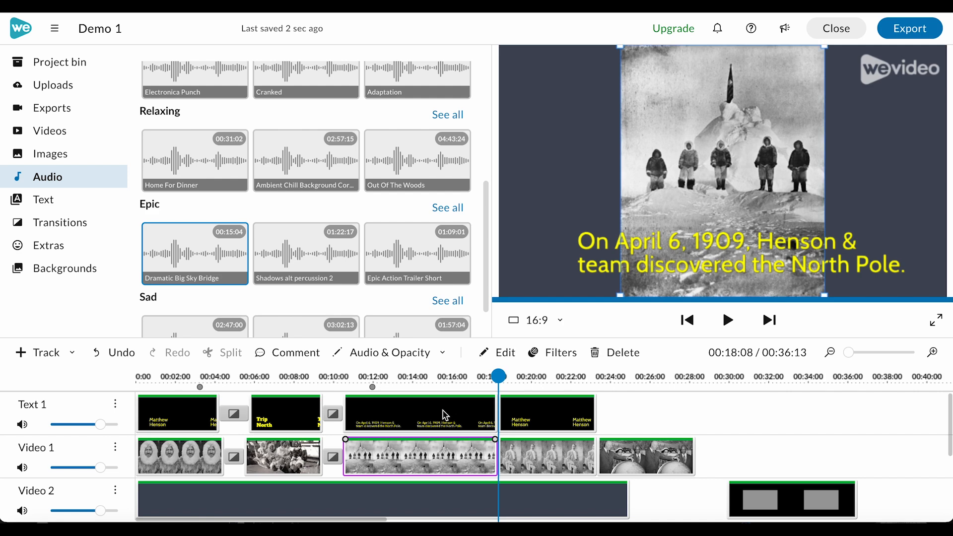
Add a second Dramatic Big Sky Bridge clip on Audio 1 directly after the first one.
scroll(347, 447, "down", 3)
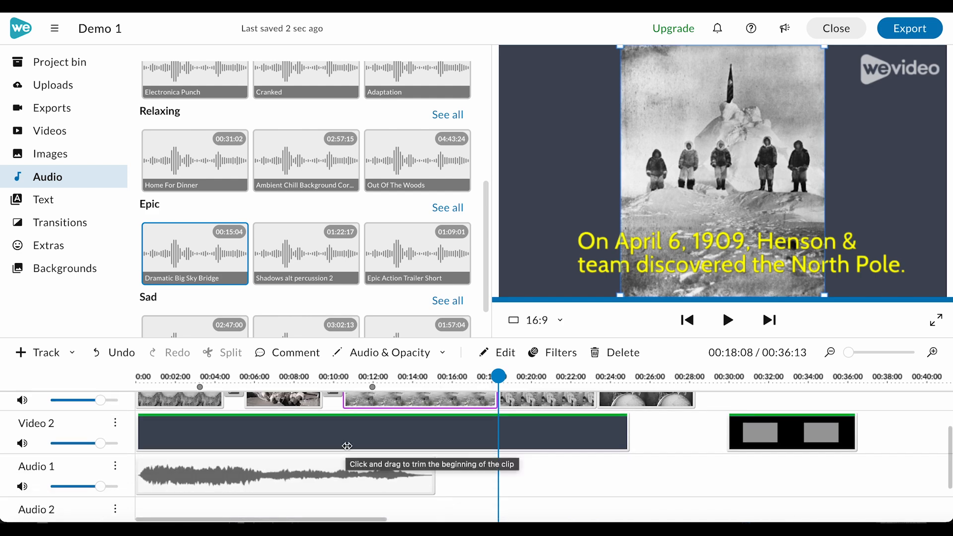
left_click(302, 475)
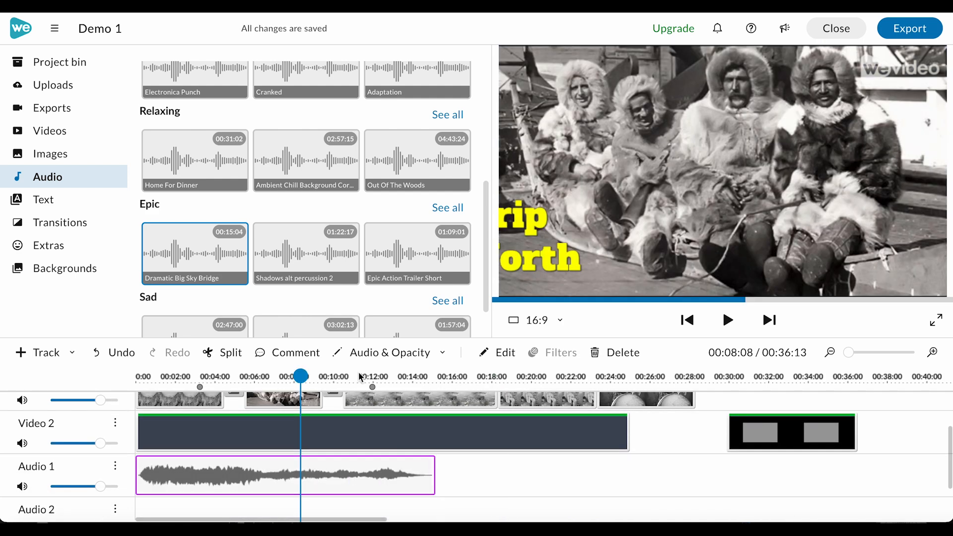
left_click_drag(177, 247, 444, 486)
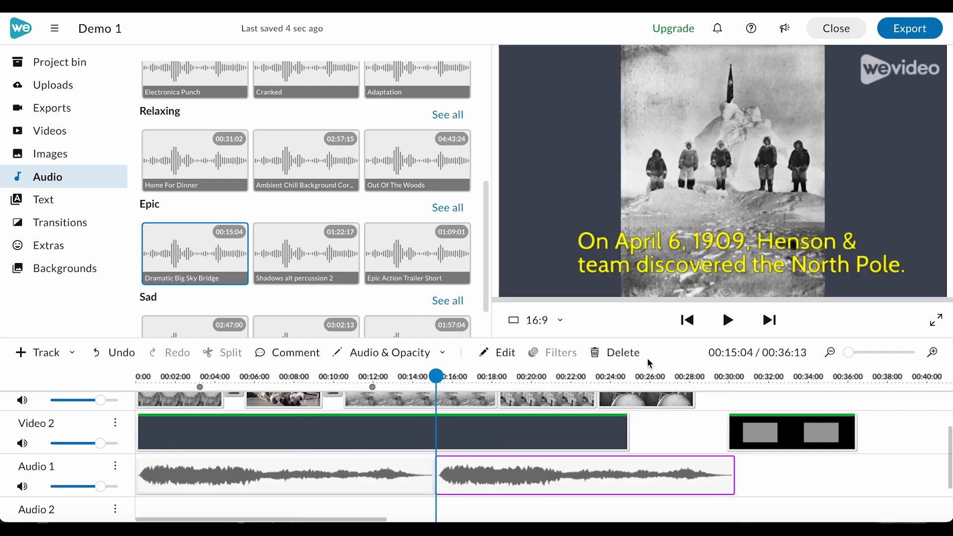
left_click(421, 483)
left_click(441, 487)
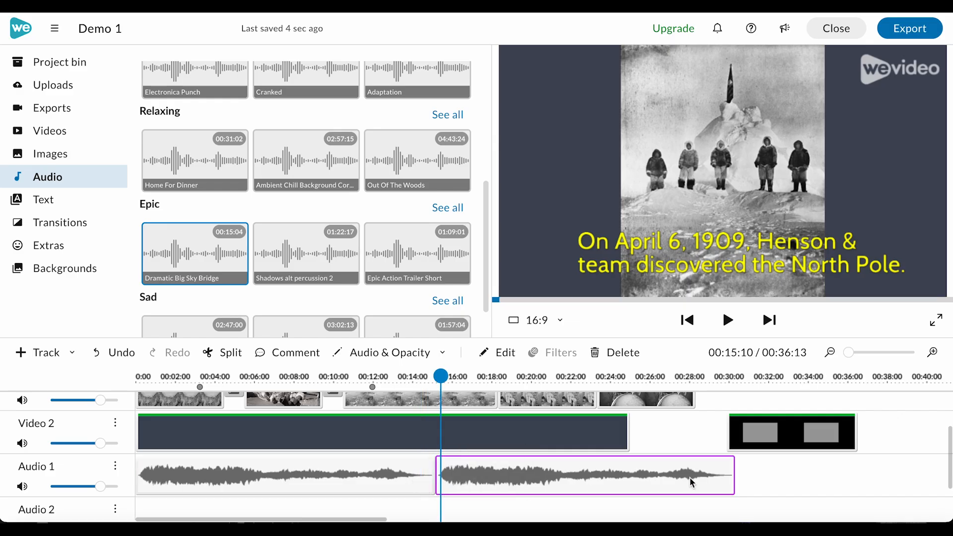
Enable Fade on the first music clip with 1 sec fade in and 1 sec fade out.
double_click(382, 472)
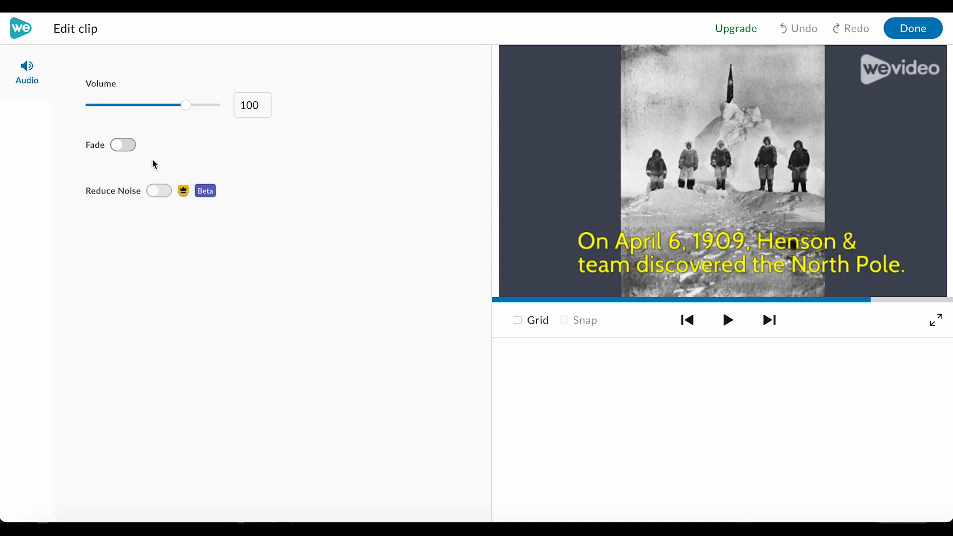
left_click(119, 146)
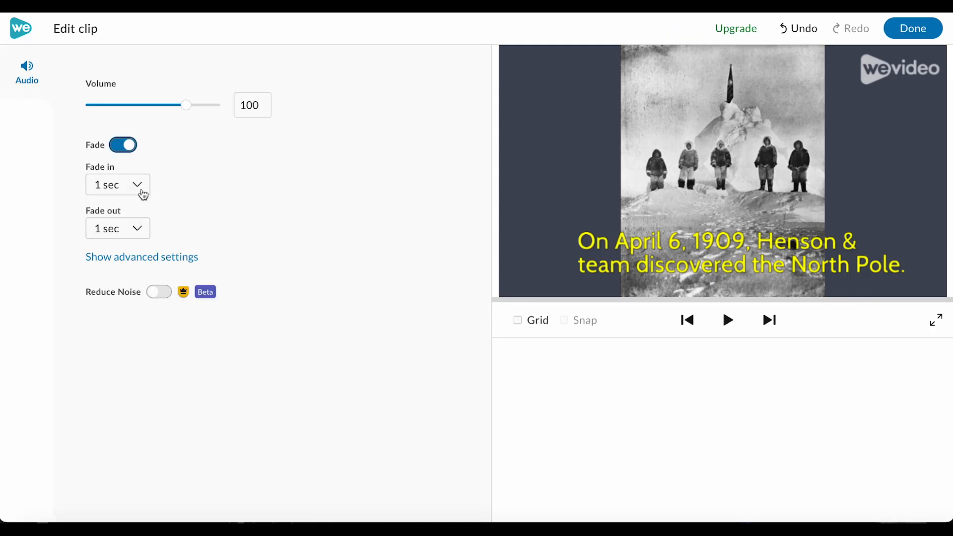
left_click(144, 258)
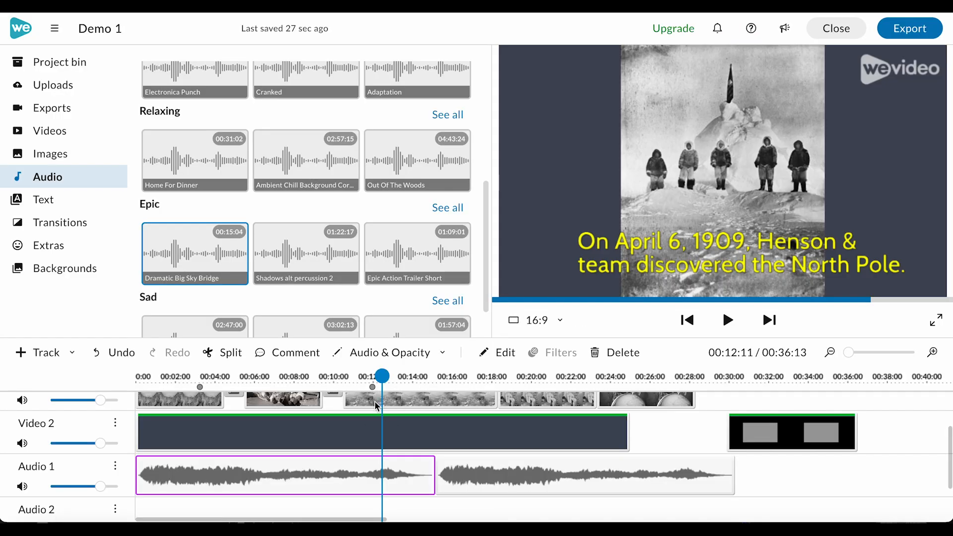
Play back the project from the beginning to check the music and clip timing.
left_click_drag(382, 375, 141, 376)
key("space")
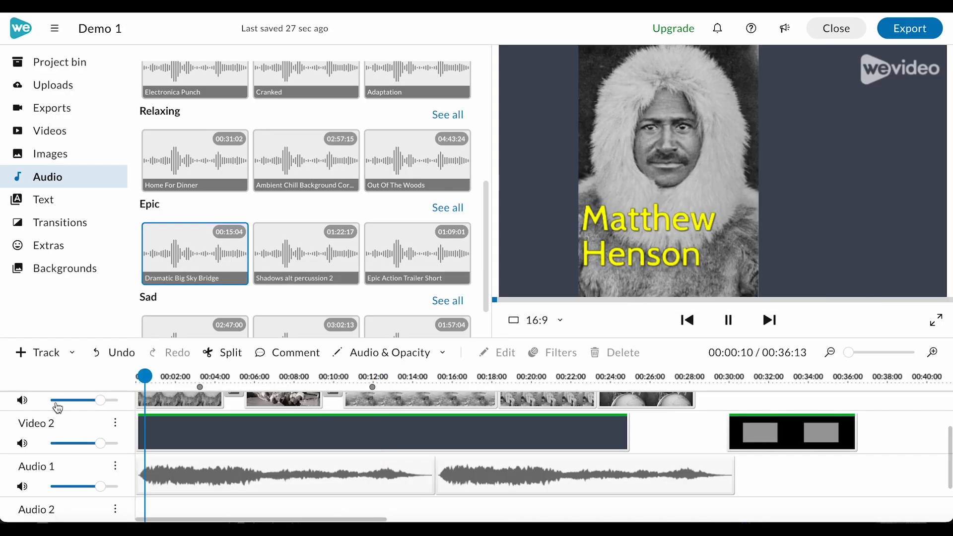
left_click(387, 376)
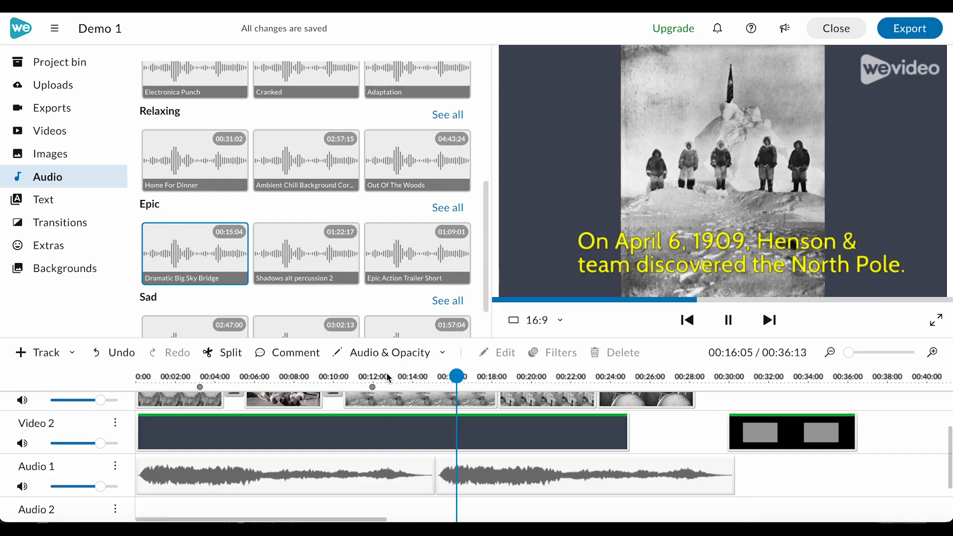
key("space")
scroll(423, 408, "up", 3)
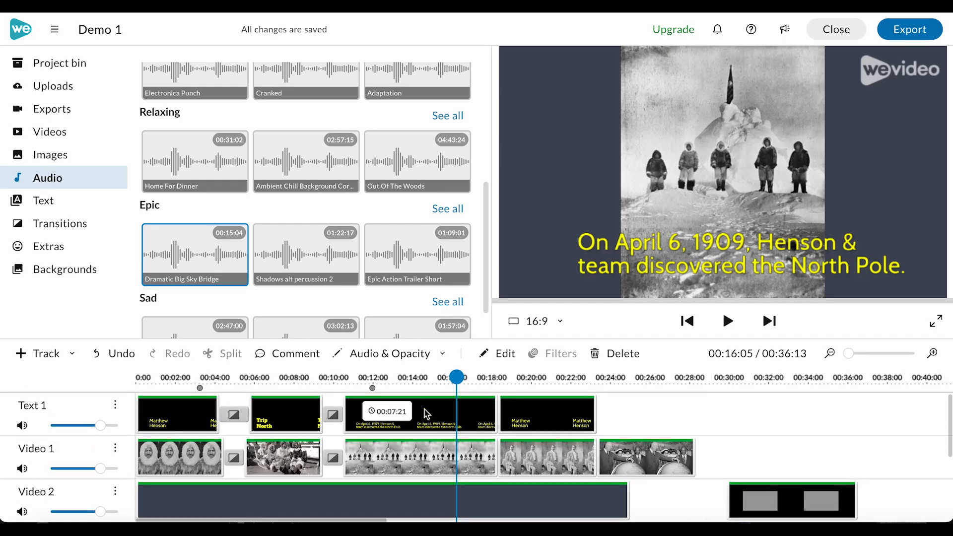
mouse_move(457, 376)
left_mouse_down()
mouse_move(393, 377)
mouse_move(445, 377)
left_mouse_up()
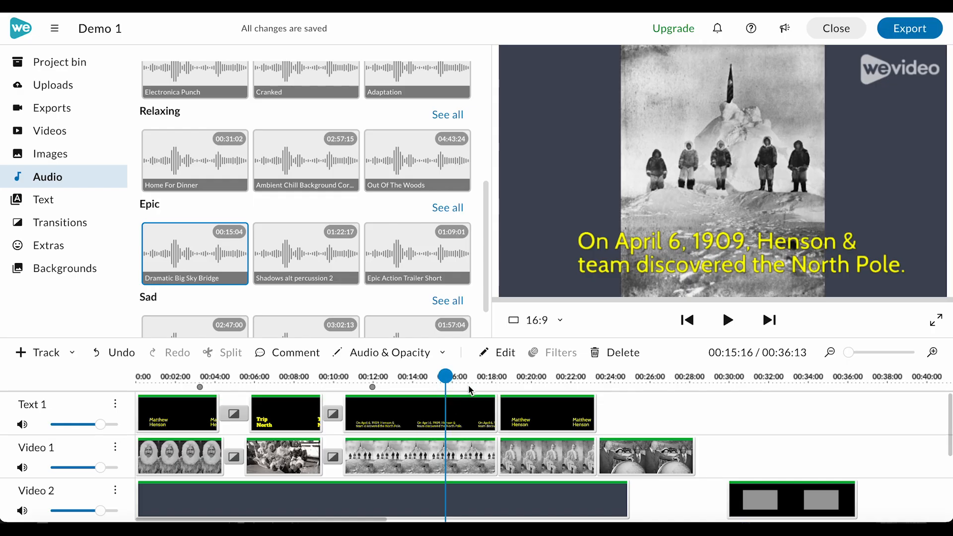
Extend the Video 2 background clip to about 29 seconds and delete the last clip on Video 2.
left_click_drag(622, 511, 710, 511)
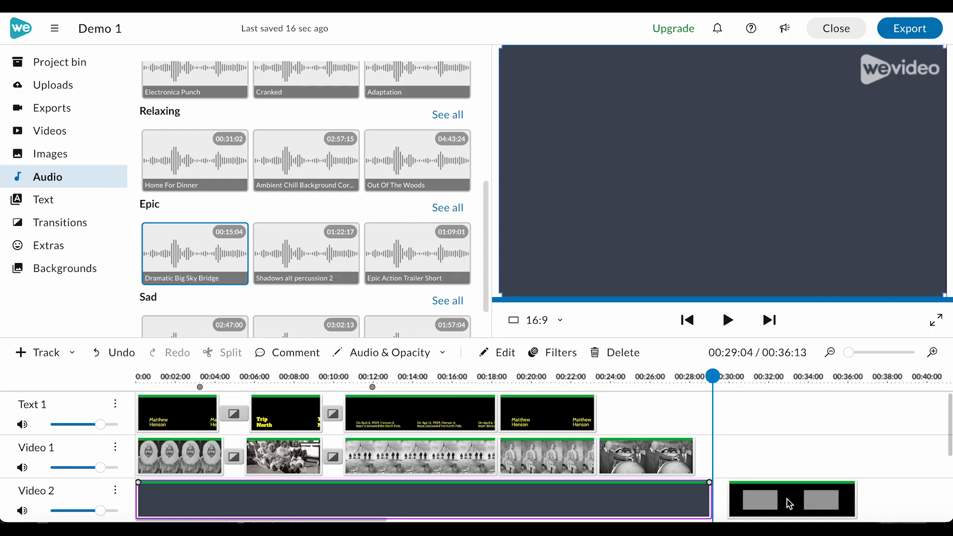
left_click(775, 499)
key("Delete")
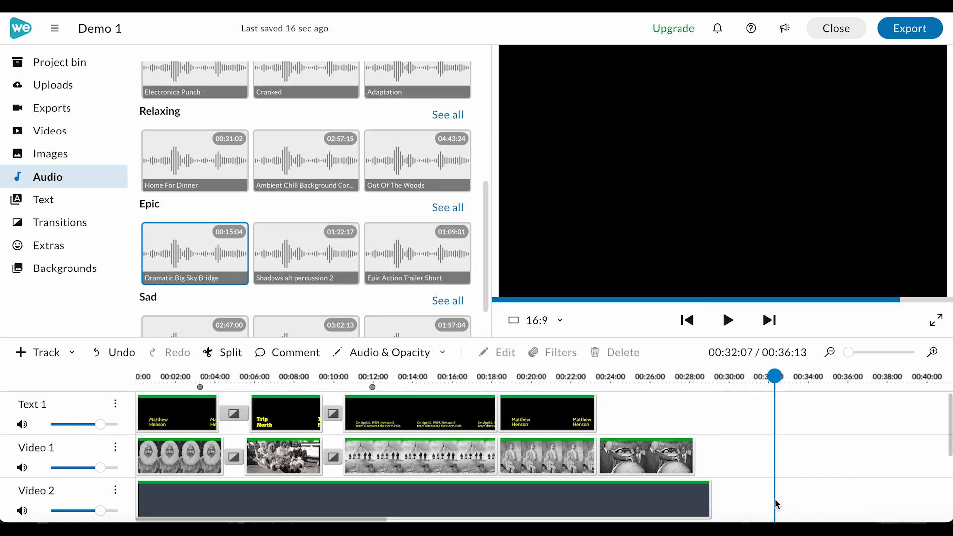
Change the final title's text to "Matthew Henson's Book".
left_click(555, 417)
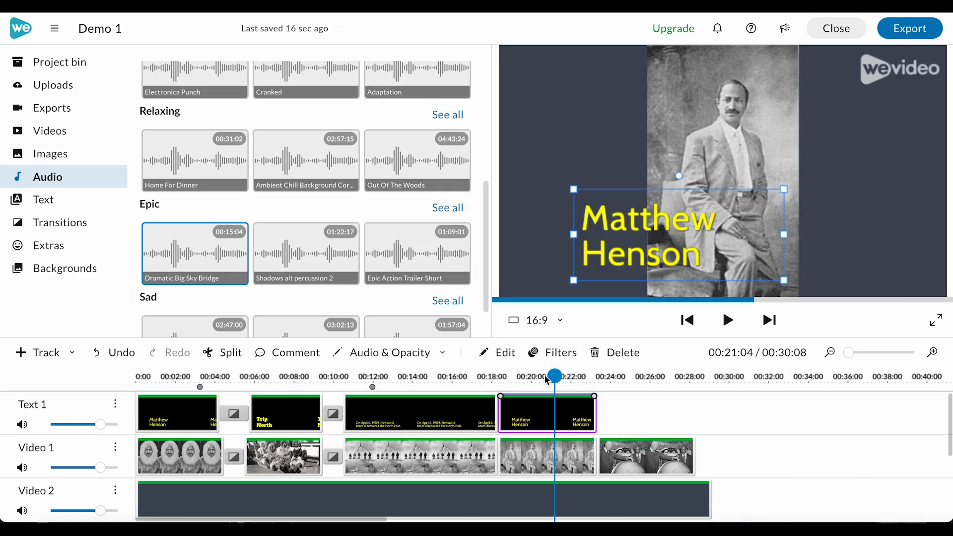
double_click(686, 256)
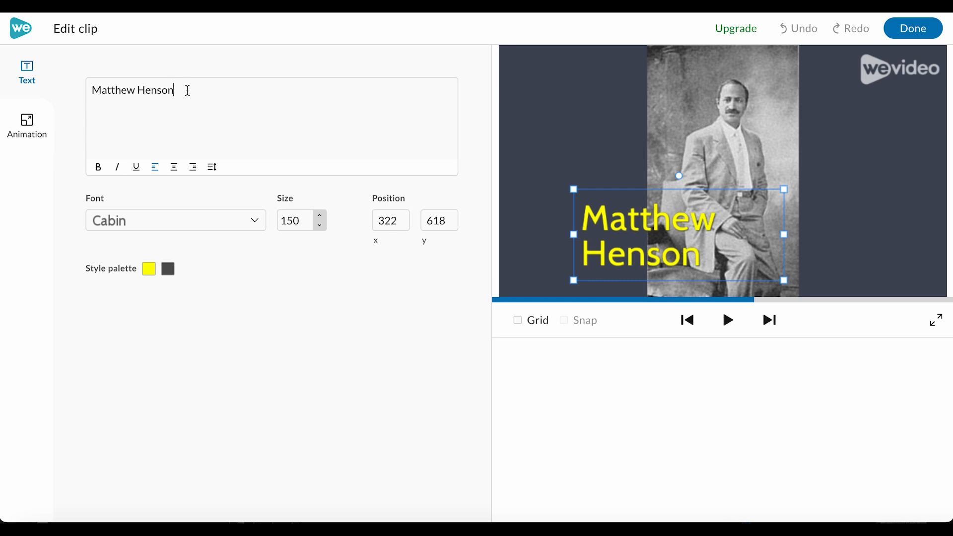
type("'s Book")
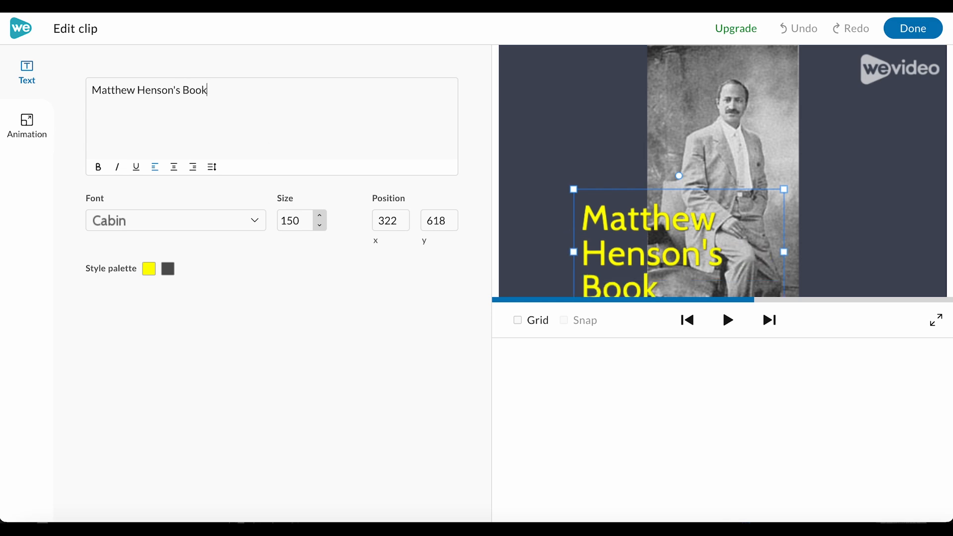
Set the title's font size to 130 and widen its text box toward the frame's edge.
left_click_drag(320, 226, 320, 228)
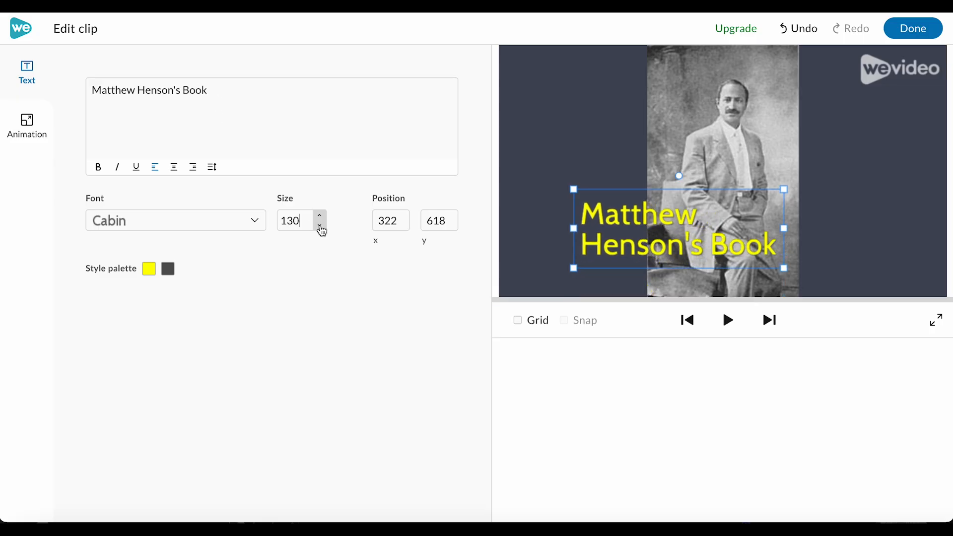
left_click_drag(784, 228, 926, 228)
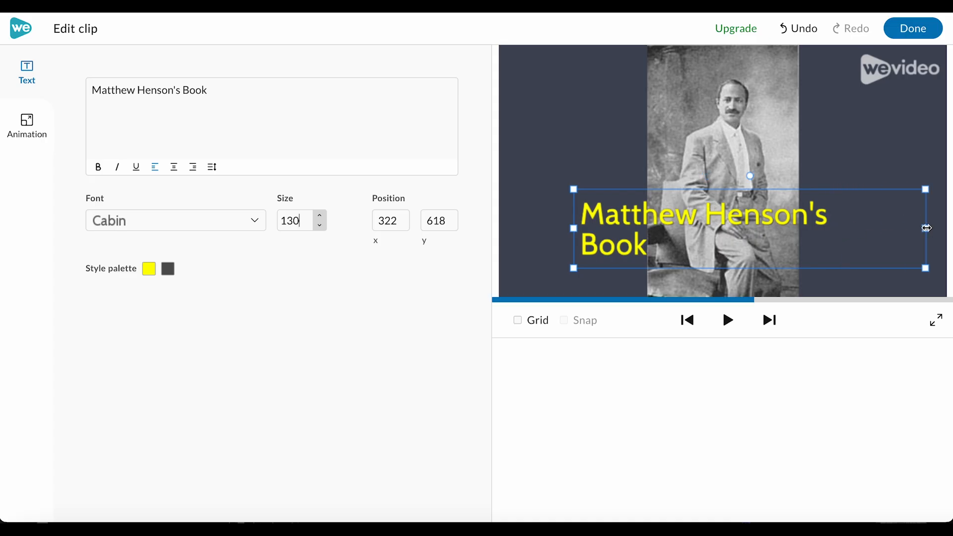
Move the final title down into the lower part of the frame and close the clip editor.
left_click_drag(685, 188, 685, 234)
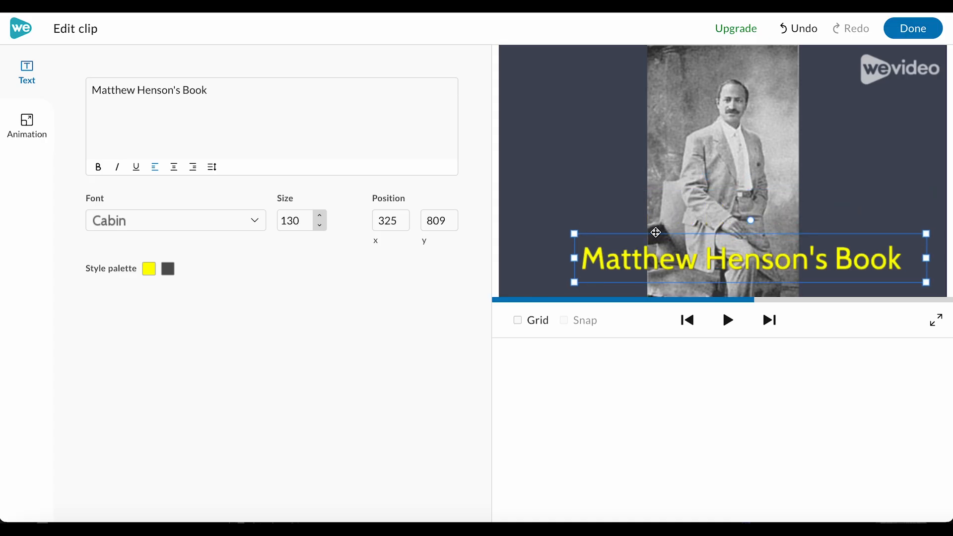
left_click(913, 34)
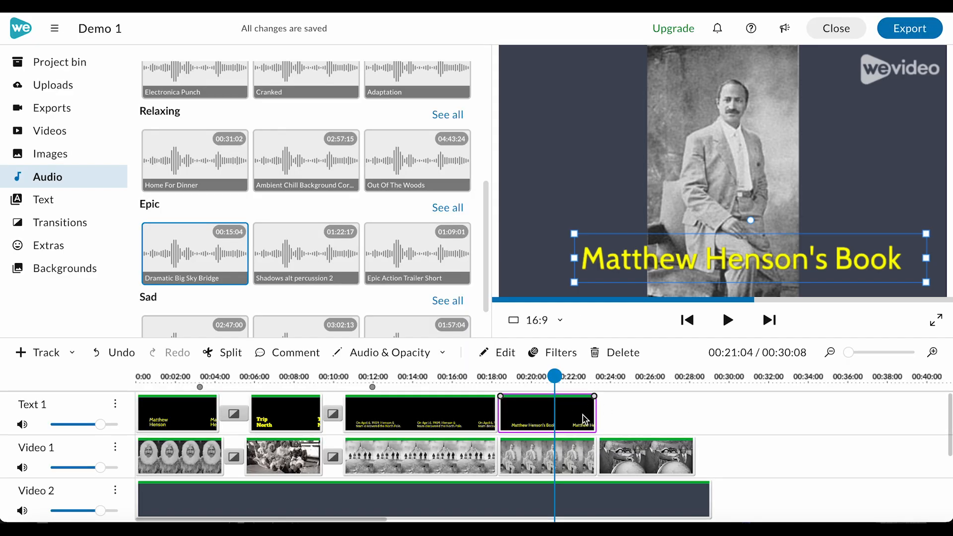
Paste a copy of the April 6, 1909 title clip after the final title on Text 1.
left_click(456, 407)
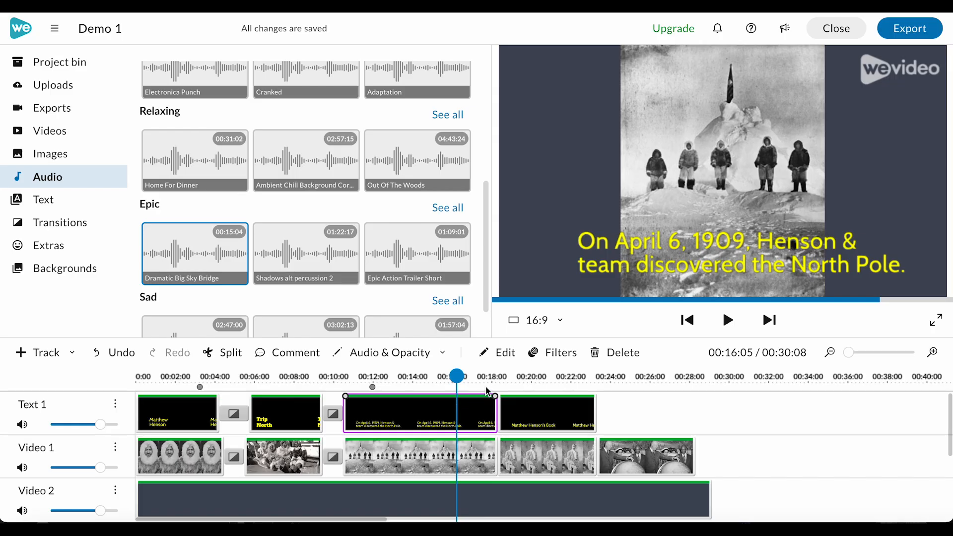
left_click(601, 376)
key("ctrl+v")
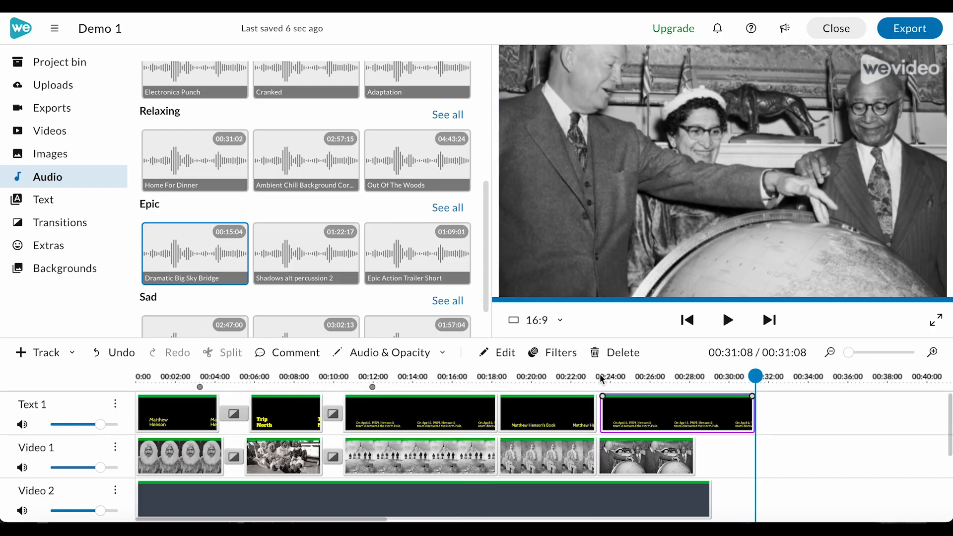
Extend the last Video 1 clip and the Video 2 background to the end of the pasted title, about 31 seconds.
left_click(687, 460)
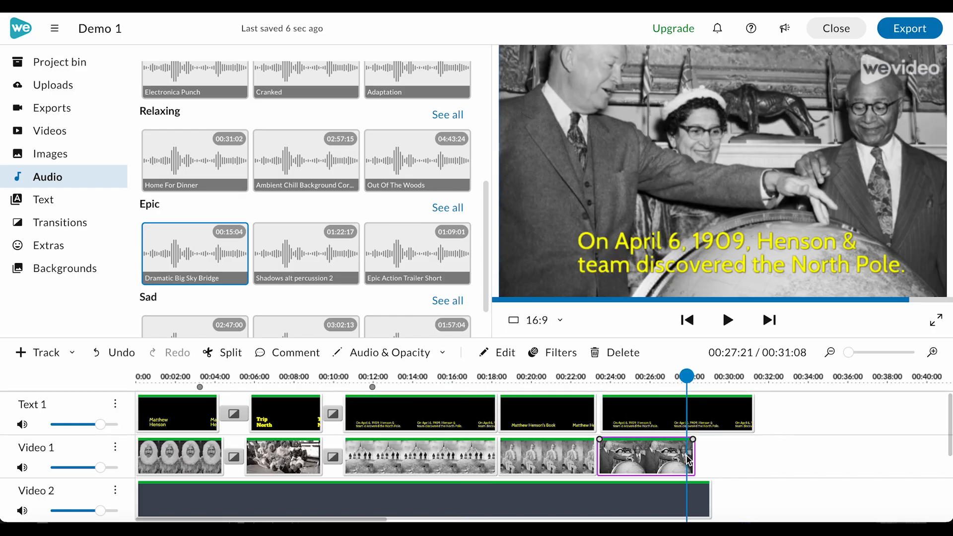
left_click_drag(693, 457, 752, 457)
left_click(707, 506)
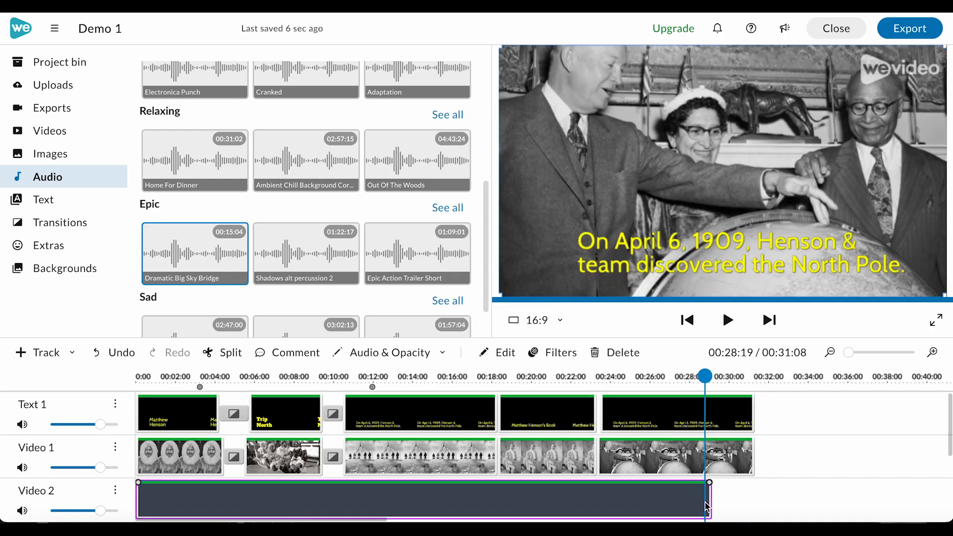
left_click_drag(710, 502, 752, 502)
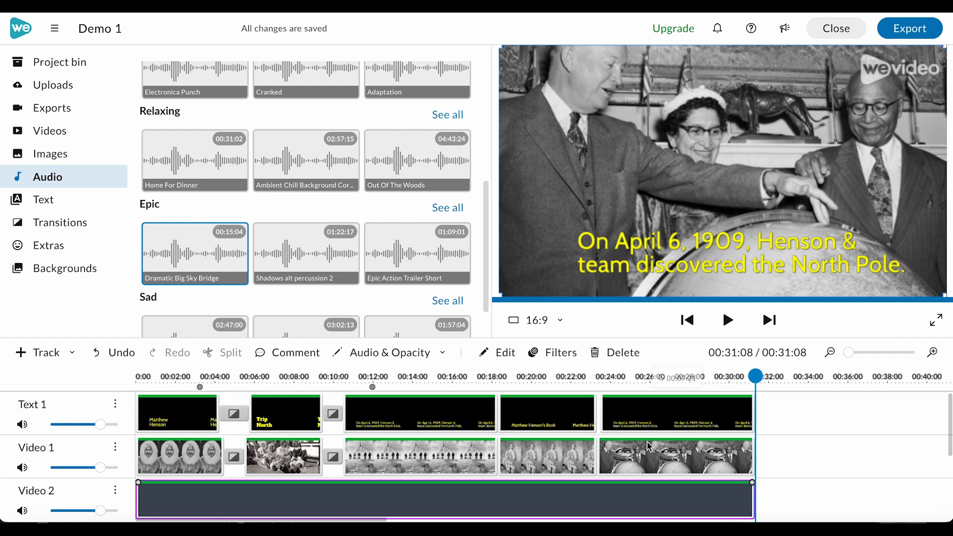
Set the last Video 1 clip's scale to Fit.
double_click(633, 463)
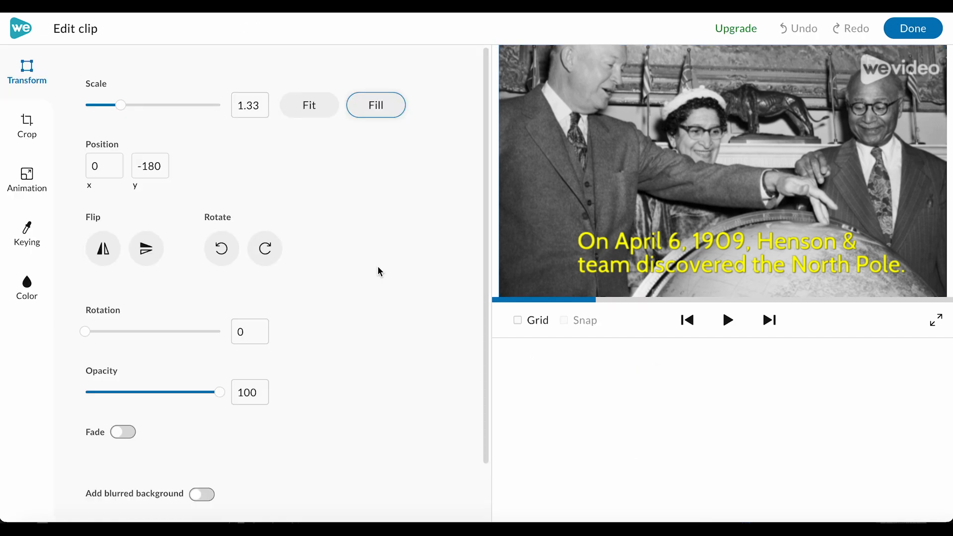
left_click(308, 105)
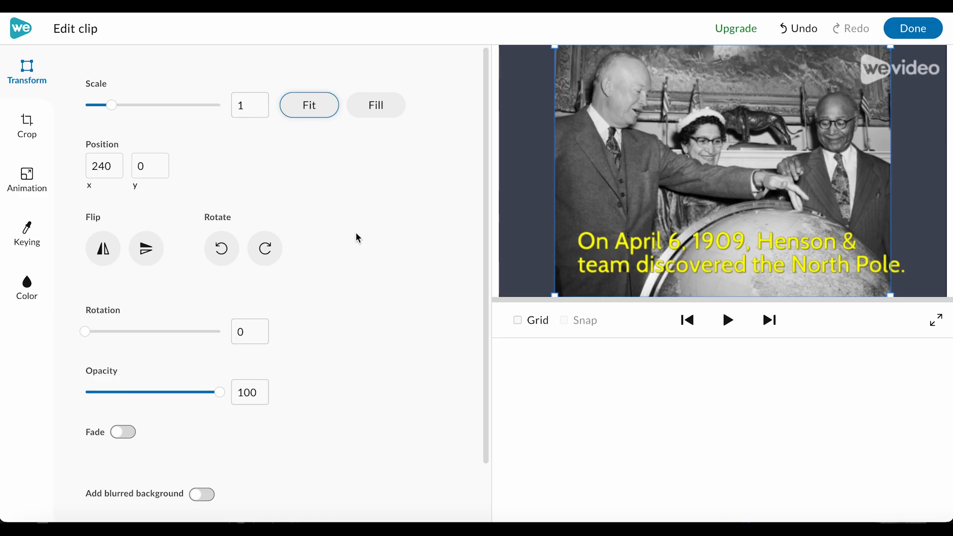
left_click(913, 29)
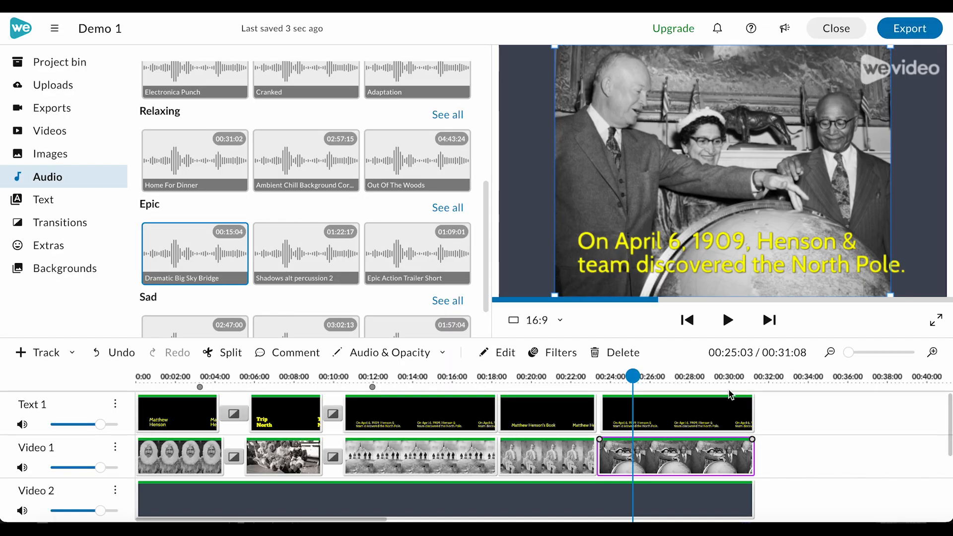
Replace the pasted title's text with "Later in life, Henson was hosted by President Eisenhower at the White House." and widen its box.
double_click(668, 256)
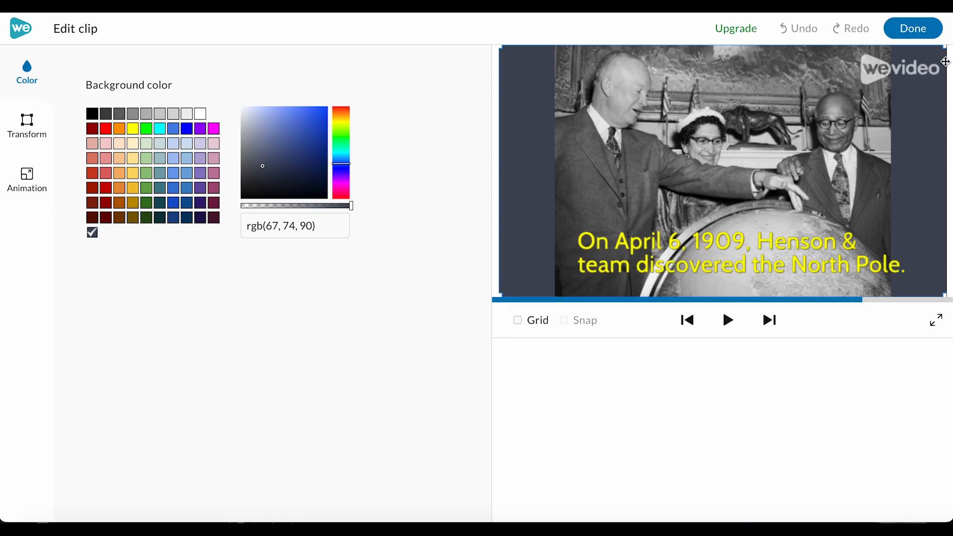
left_click(922, 33)
left_click(680, 414)
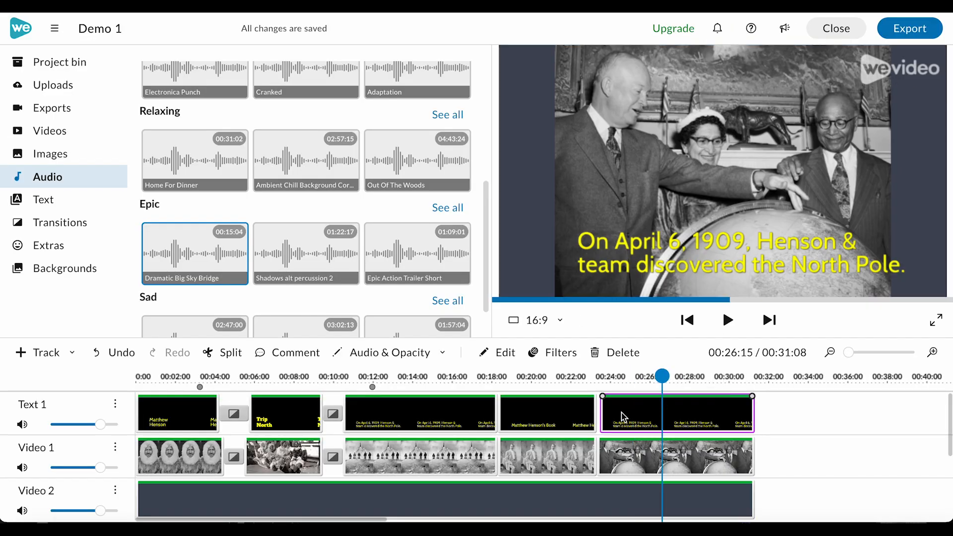
double_click(628, 417)
left_click_drag(376, 91, 128, 91)
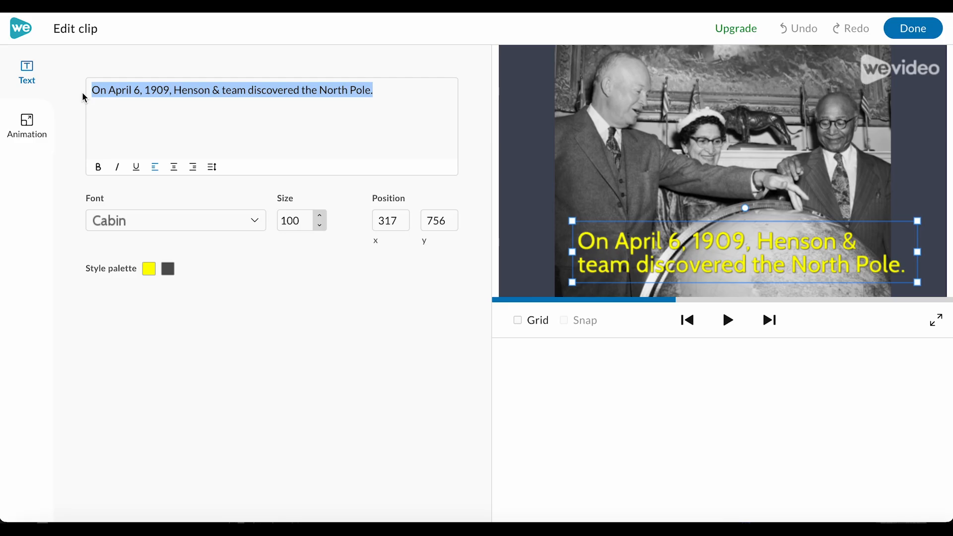
type("Later in life, Henson was hosted by President Eisenhower at the White House.")
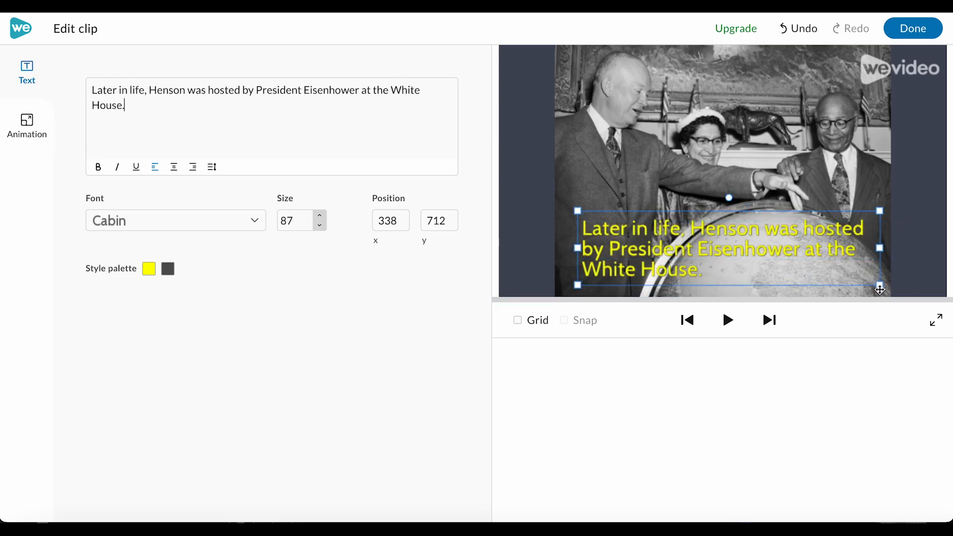
left_click_drag(881, 288, 899, 289)
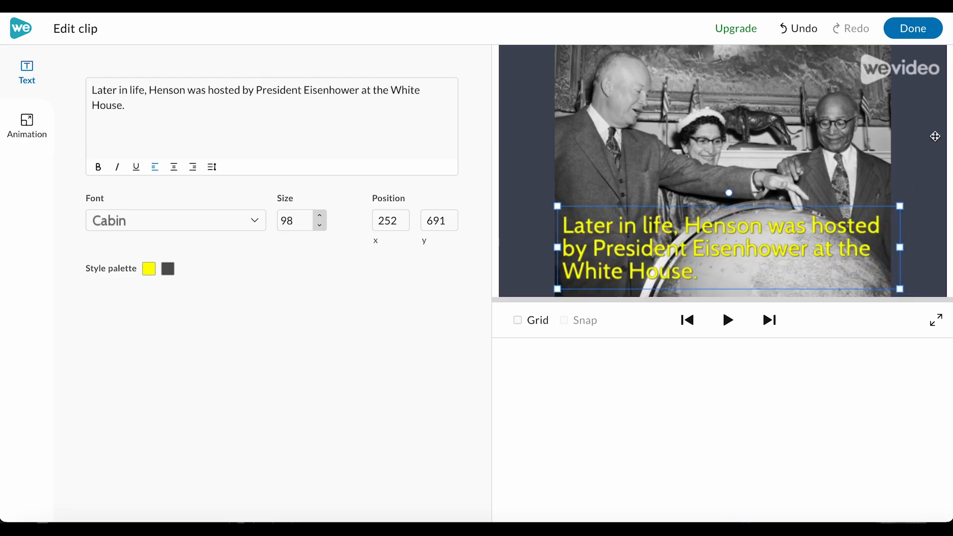
left_click(923, 27)
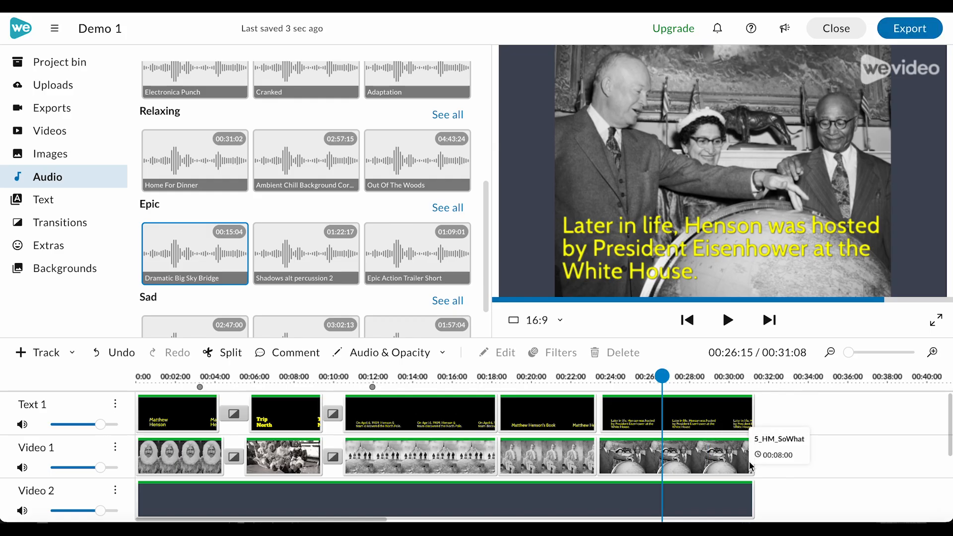
Extend the last Video 1 clip, the last title and the Video 2 background to about 34 seconds.
left_click(735, 454)
left_click_drag(758, 463, 819, 459)
left_click(733, 418)
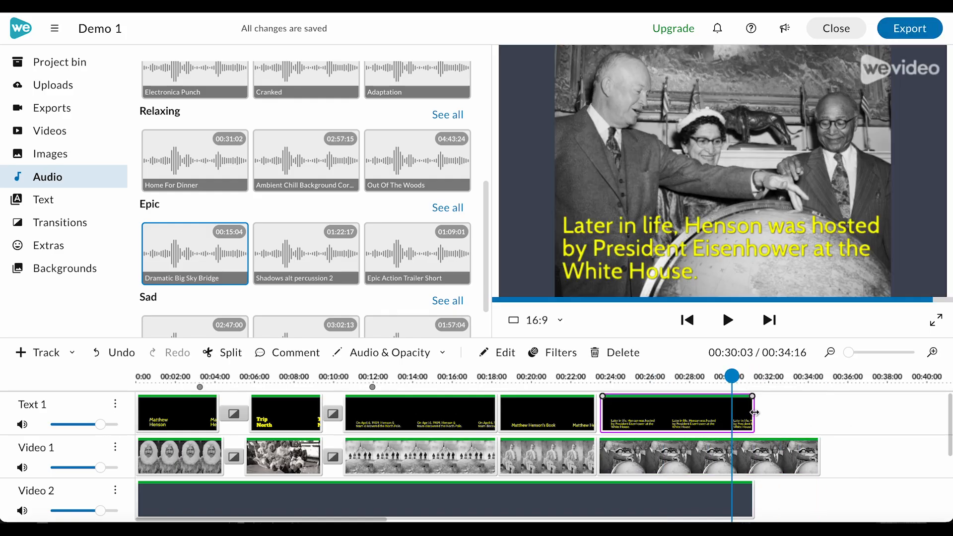
left_click_drag(754, 413, 819, 413)
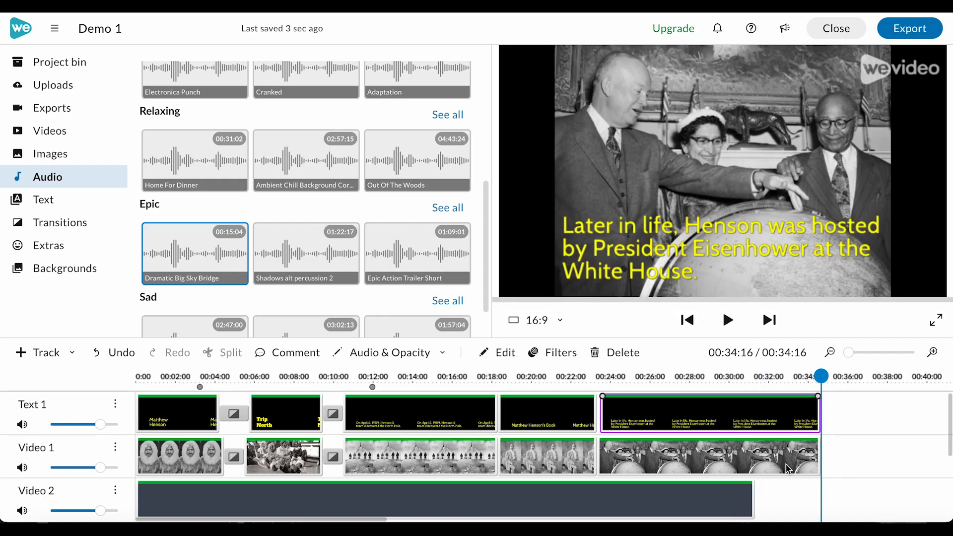
left_click(751, 501)
left_click_drag(751, 500, 820, 499)
Trim the second music clip on Audio 1 to end at about 24 seconds.
scroll(842, 487, "down", 2)
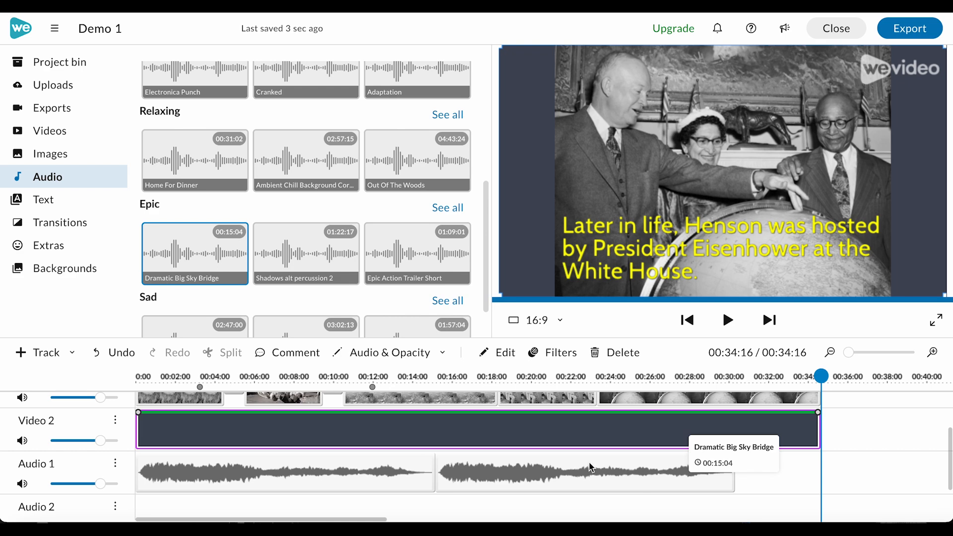
scroll(655, 477, "up", 2)
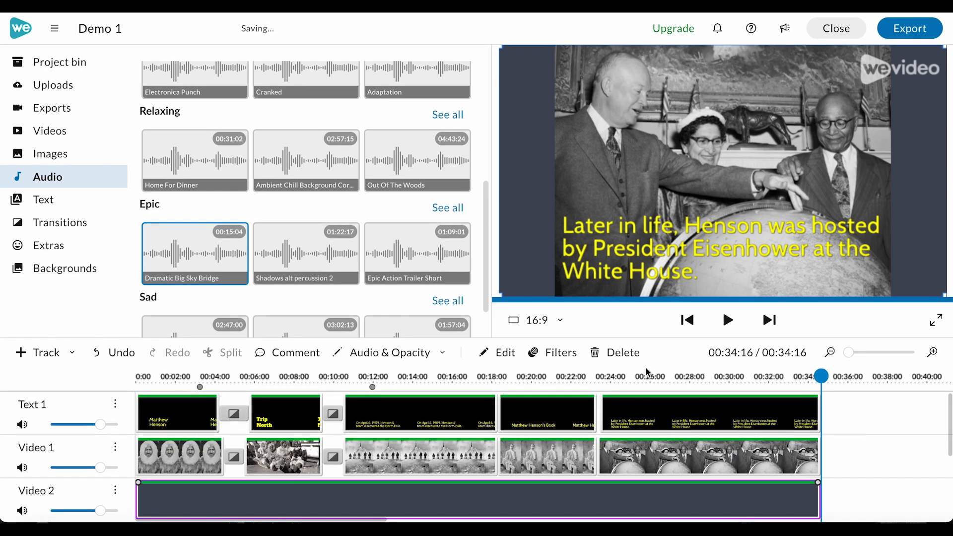
scroll(615, 436, "down", 3)
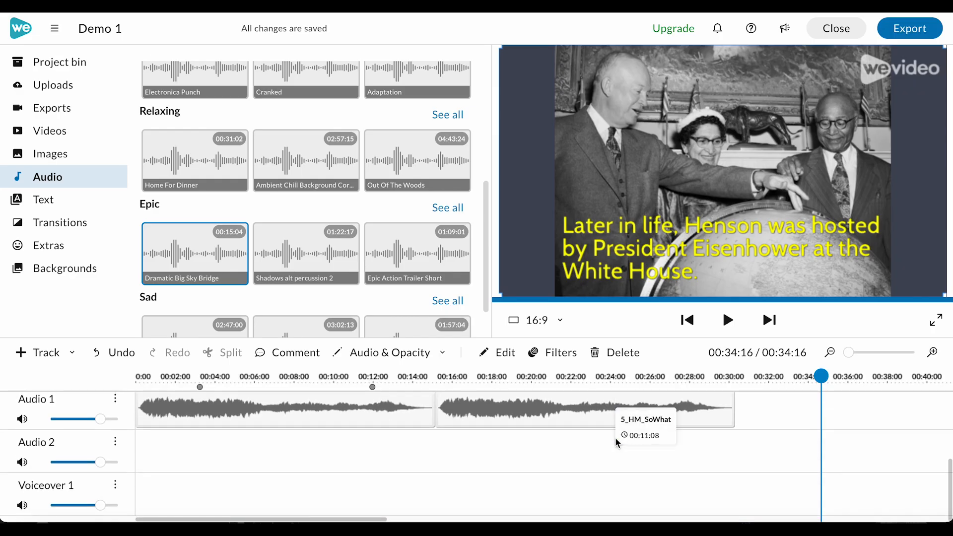
scroll(615, 437, "up", 1)
left_click(729, 456)
left_click_drag(733, 453, 629, 446)
scroll(604, 456, "up", 1)
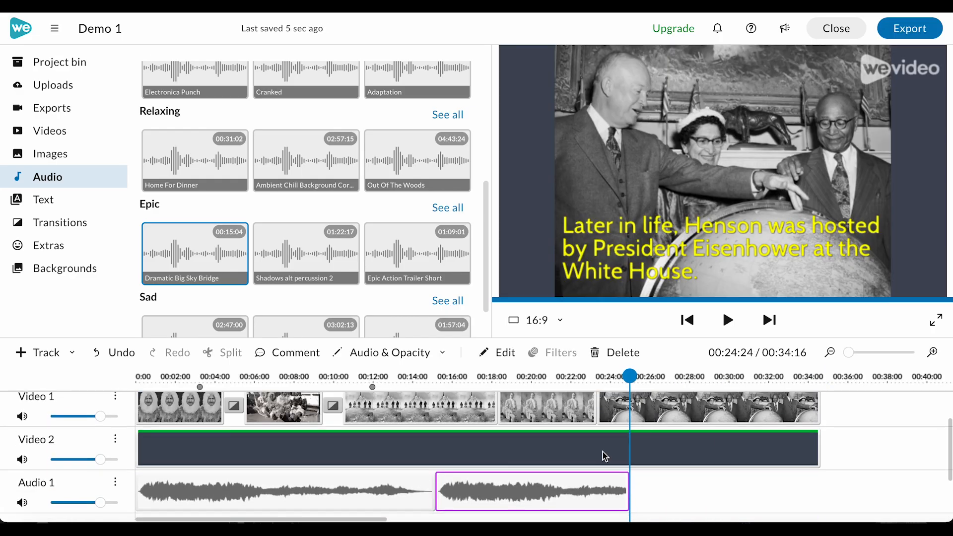
Turn on fading for the trimmed music clip with 1 sec fade in and fade out.
double_click(609, 494)
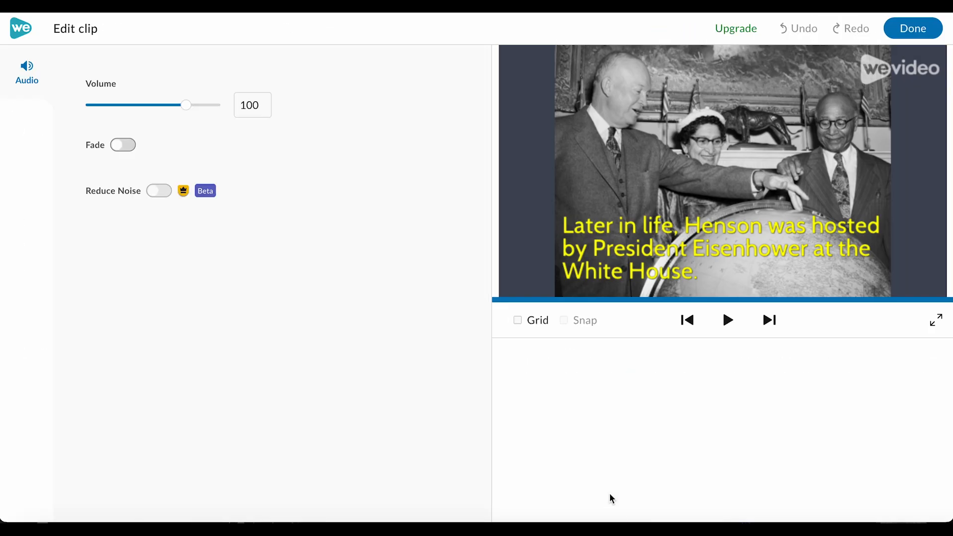
left_click(119, 147)
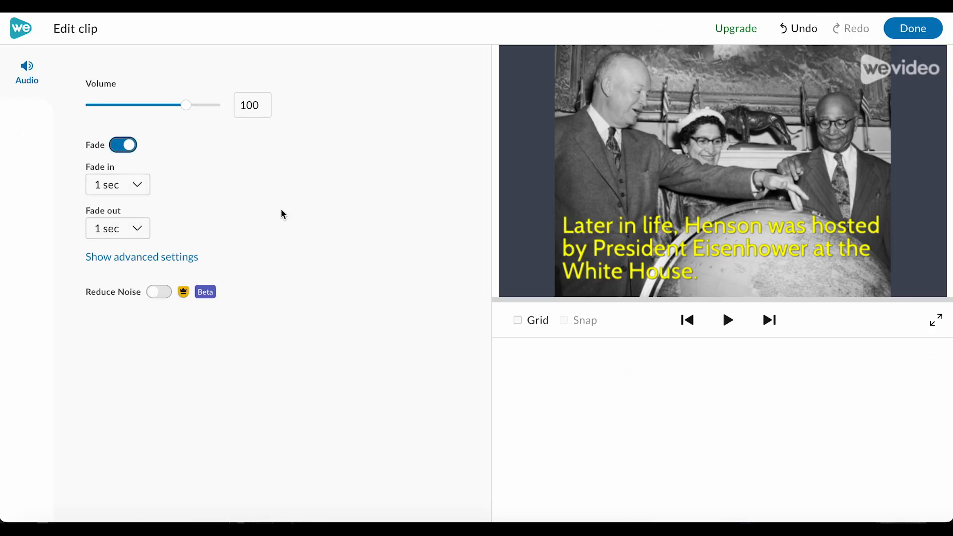
left_click(140, 237)
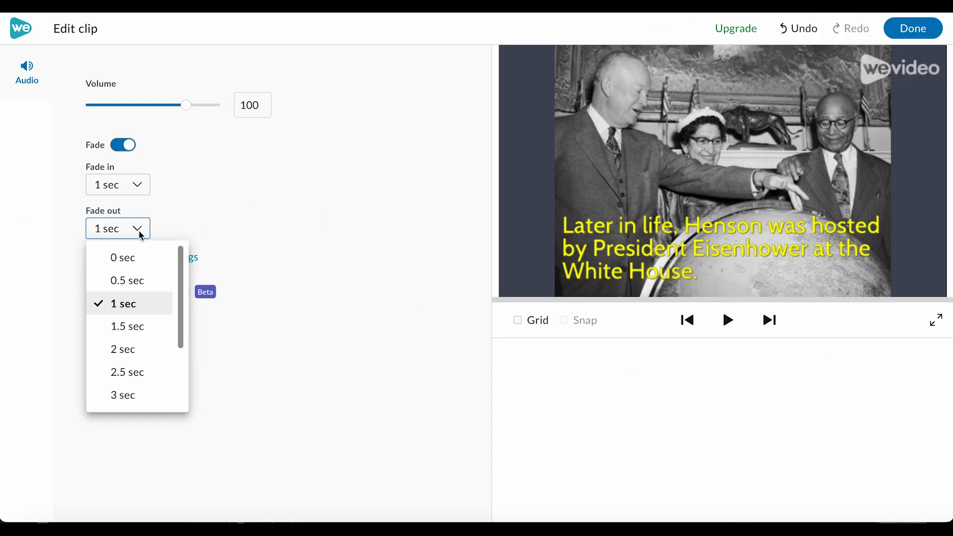
left_click(267, 201)
left_click(931, 30)
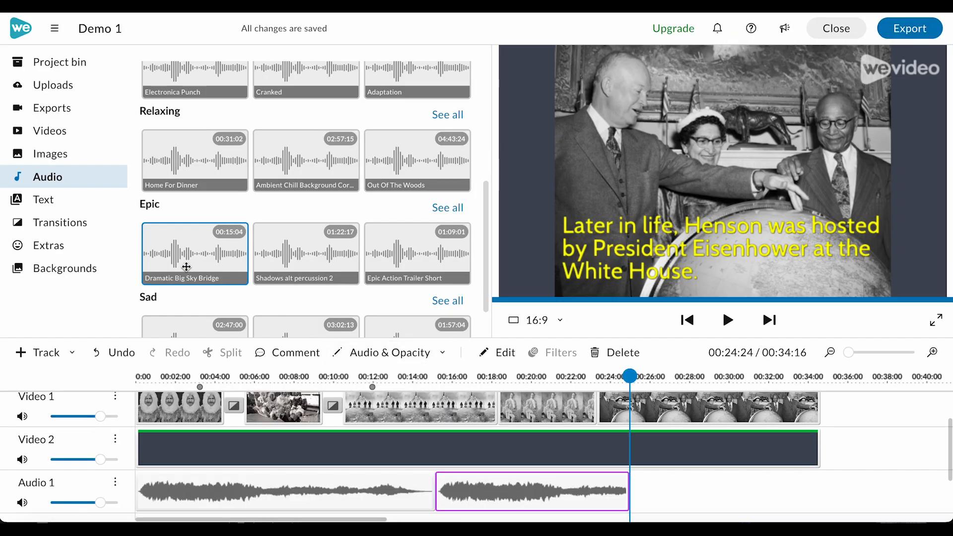
Add the Dramatic Big Sky Bridge track to Audio 1 after the second music clip.
left_click_drag(173, 253, 642, 480)
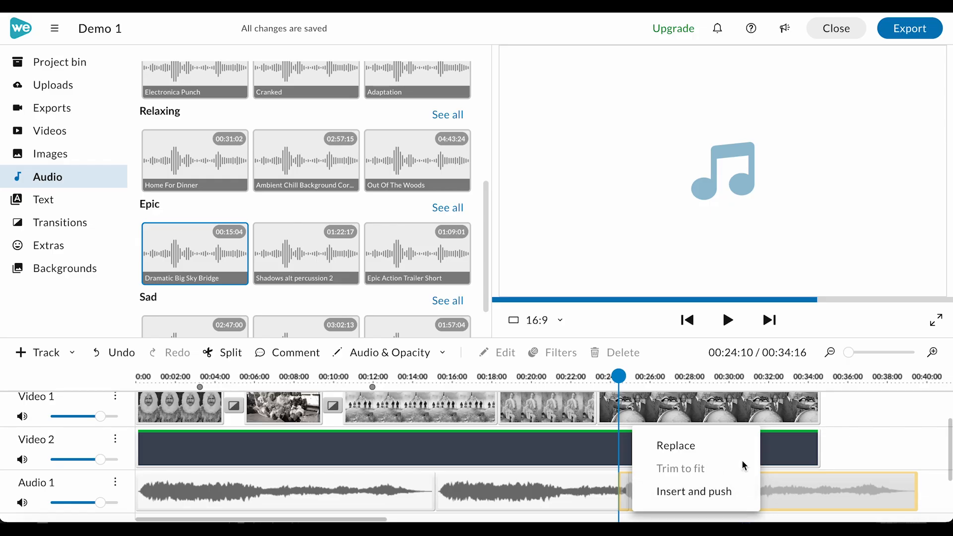
left_click(899, 445)
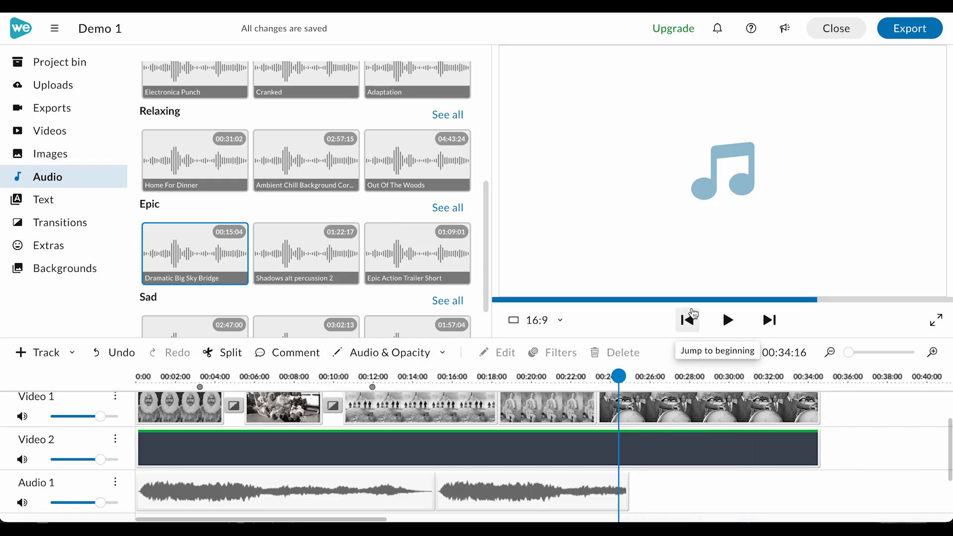
left_click(727, 320)
left_click_drag(242, 222, 551, 491)
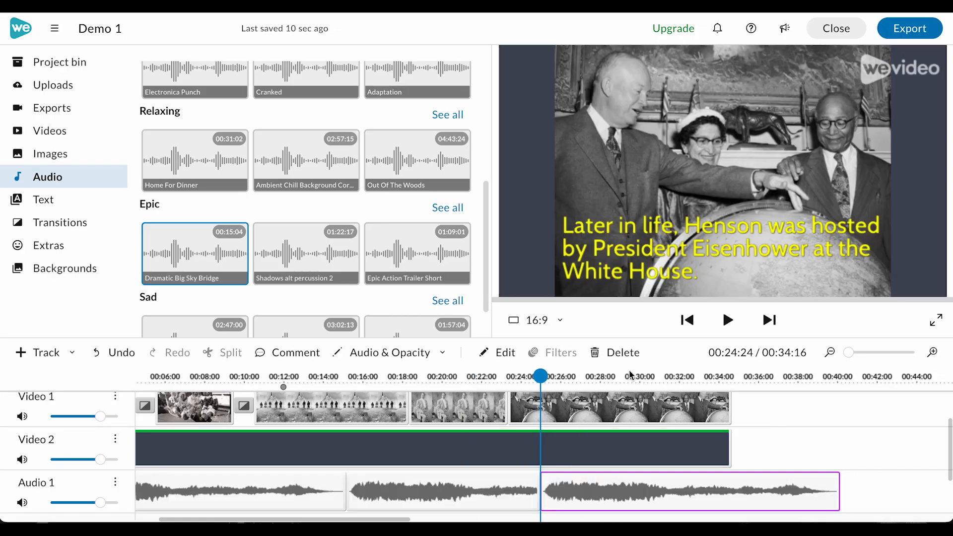
Move the Dramatic Big Sky Bridge clip to start at about 23 seconds and lower the Audio 1 track volume.
left_click(541, 377)
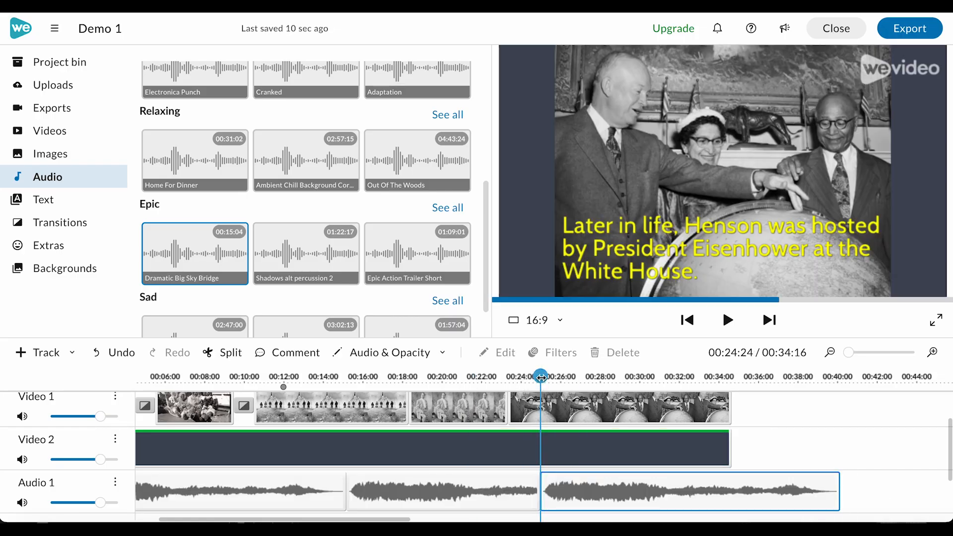
left_click_drag(541, 377, 510, 377)
left_click(555, 478)
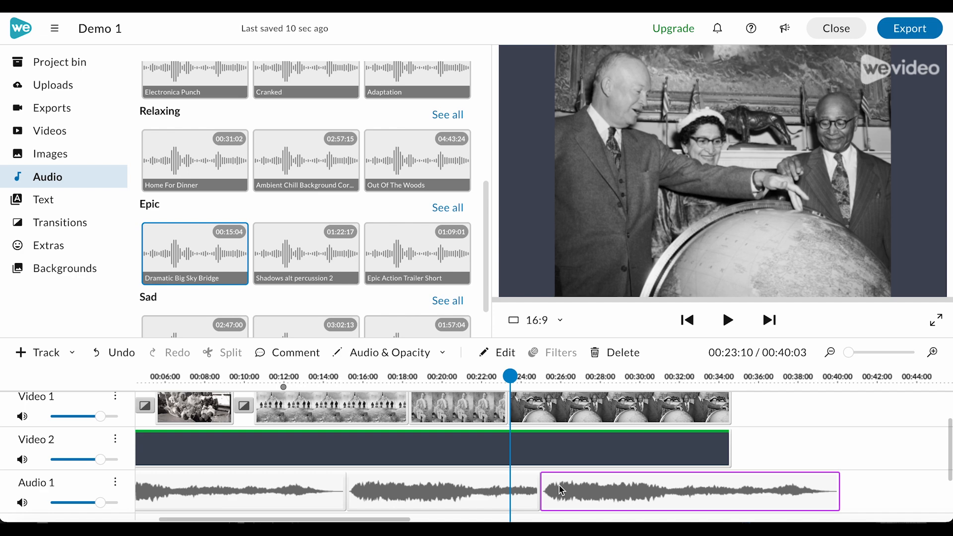
left_click(528, 499)
left_click_drag(536, 497, 504, 493)
left_click_drag(578, 494, 546, 498)
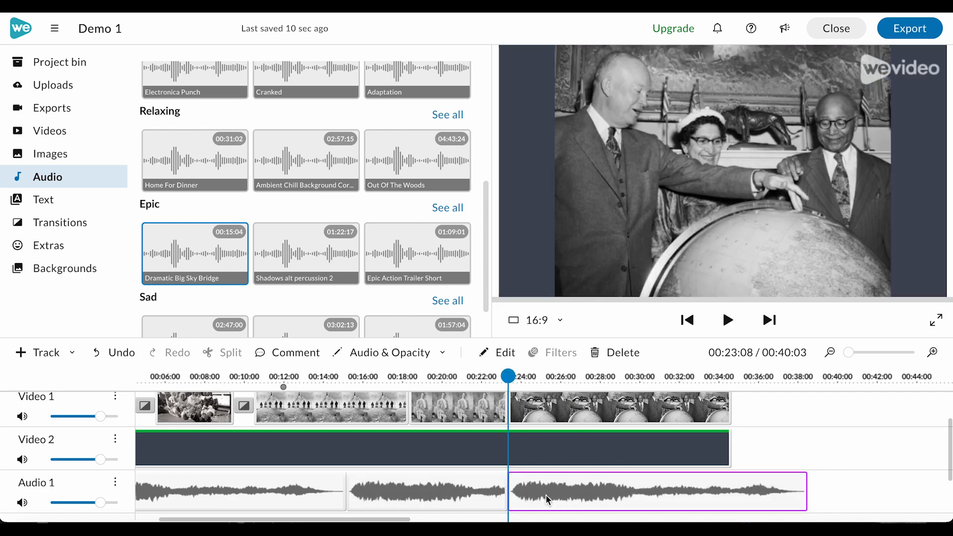
left_click_drag(101, 502, 100, 502)
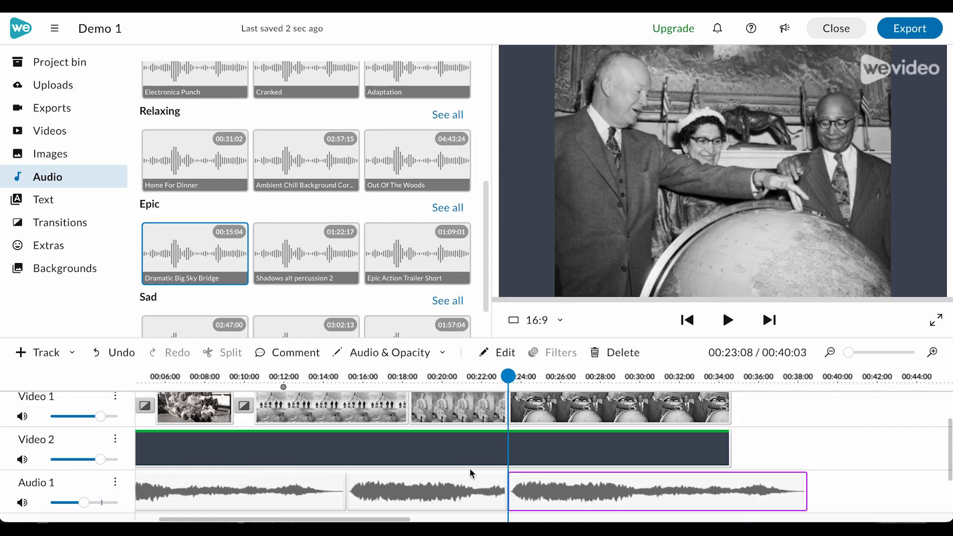
Add Cross fade transitions between the second and third and between the third and fourth clips on Video 1.
scroll(469, 469, "up", 1)
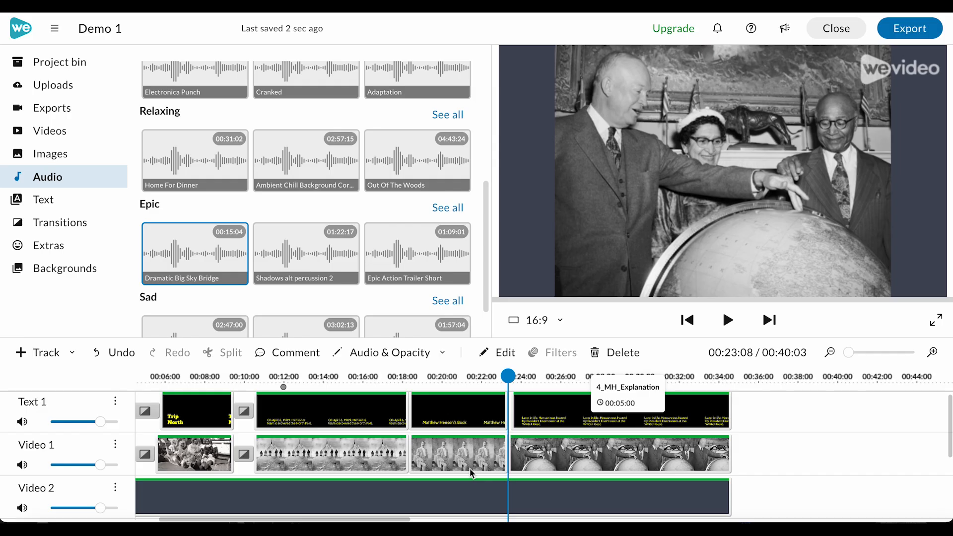
left_click(435, 420)
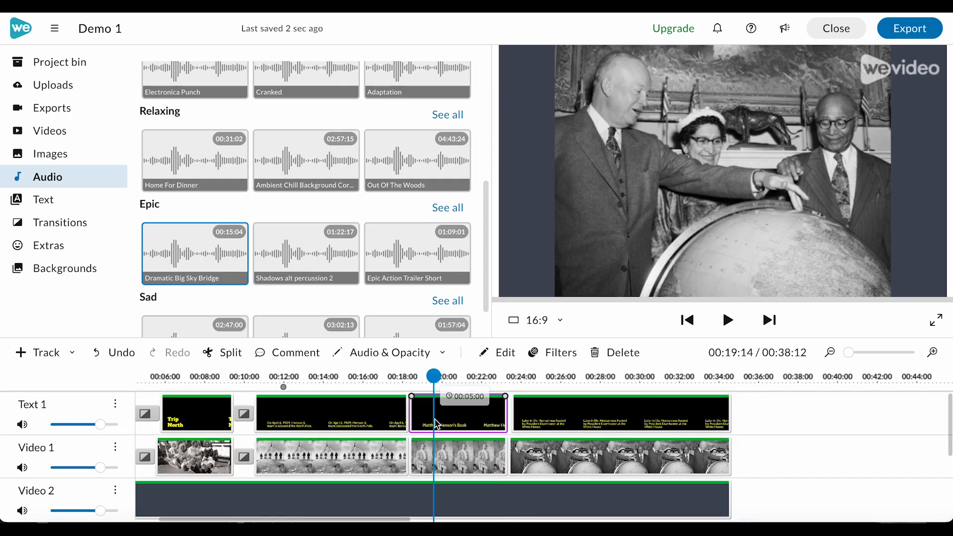
left_click(396, 462)
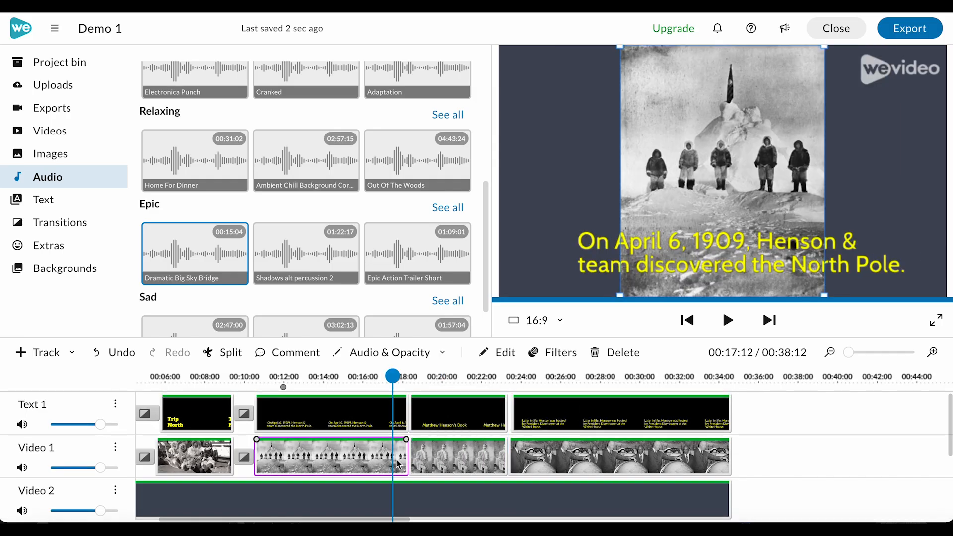
scroll(407, 459, "down", 1)
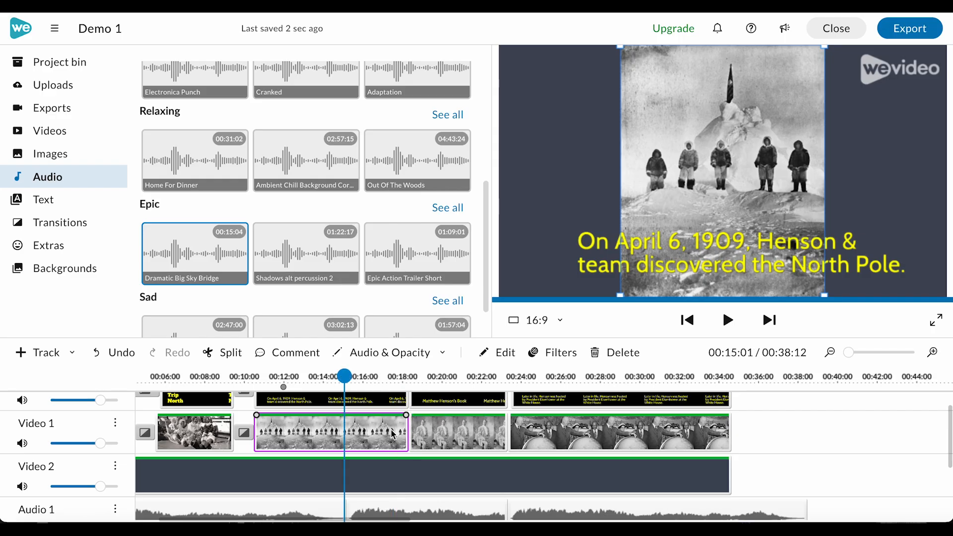
left_click(413, 433)
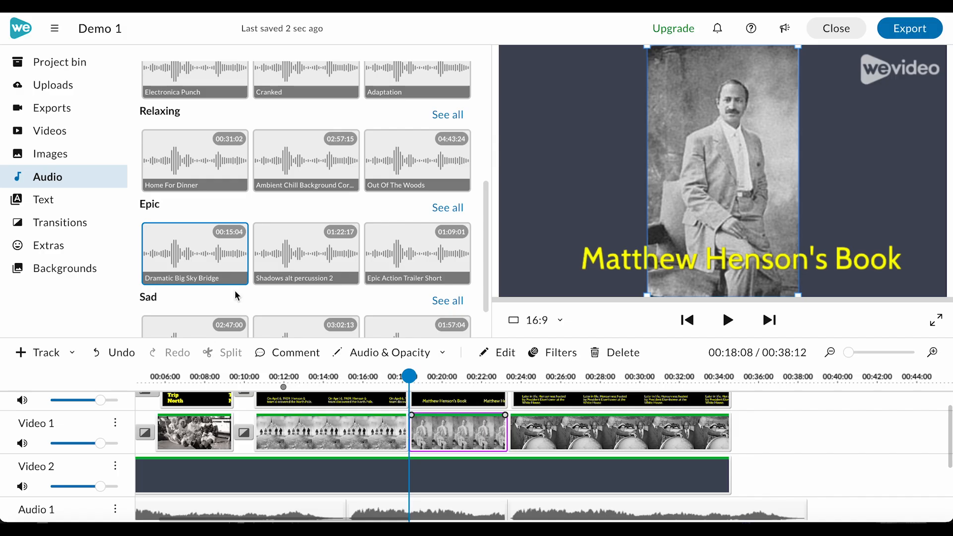
left_click(58, 224)
left_click_drag(279, 306, 367, 441)
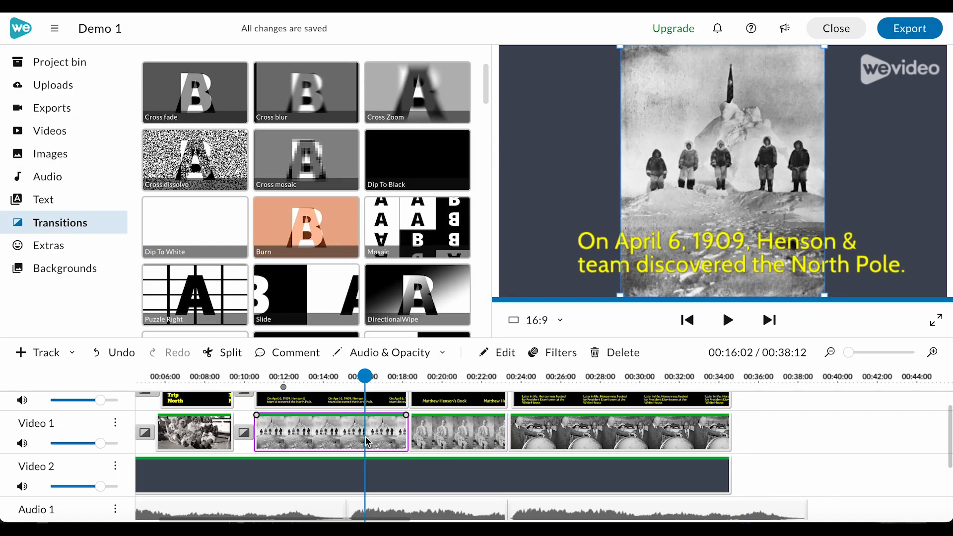
left_click_drag(195, 92, 408, 432)
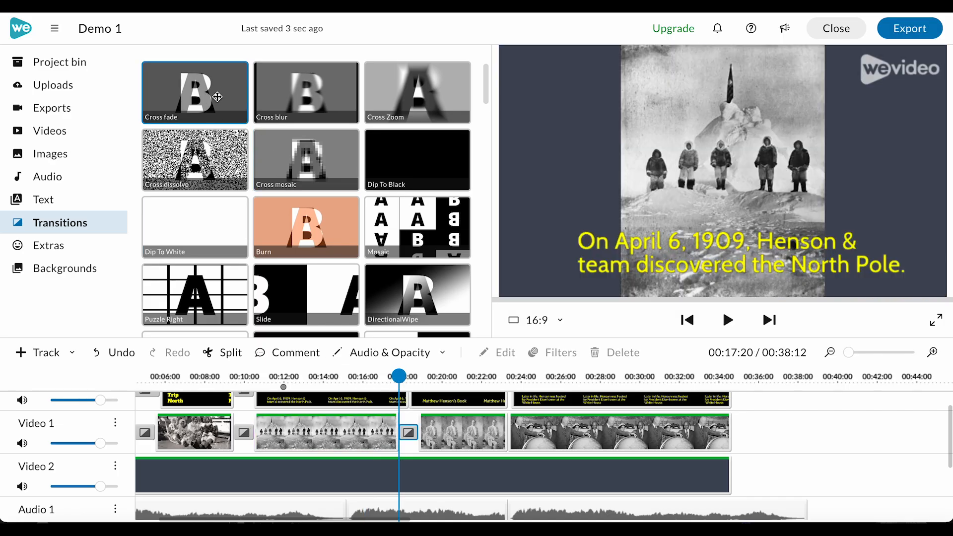
left_click_drag(199, 89, 507, 432)
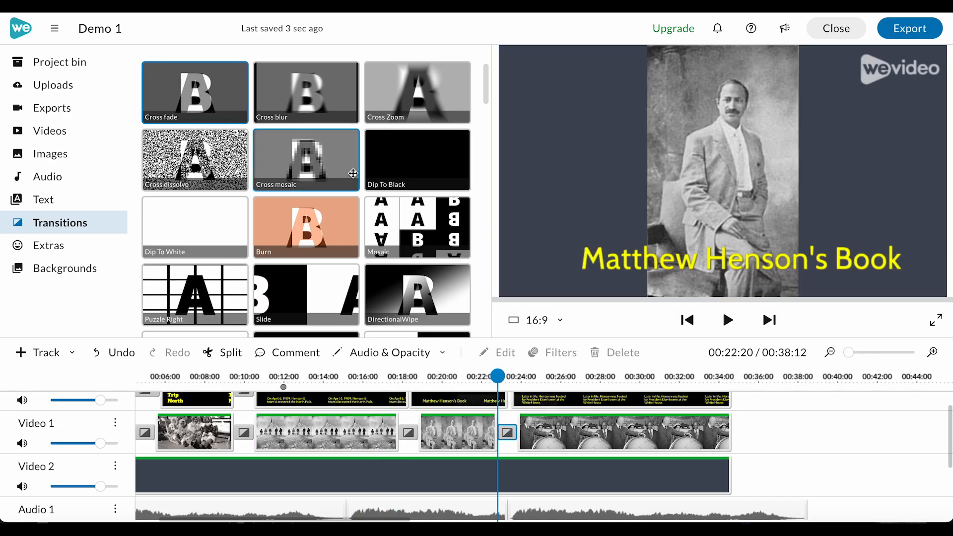
Add Dip To Black transitions at the end of Video 1, Text 1 and Video 2.
left_click_drag(415, 162, 722, 431)
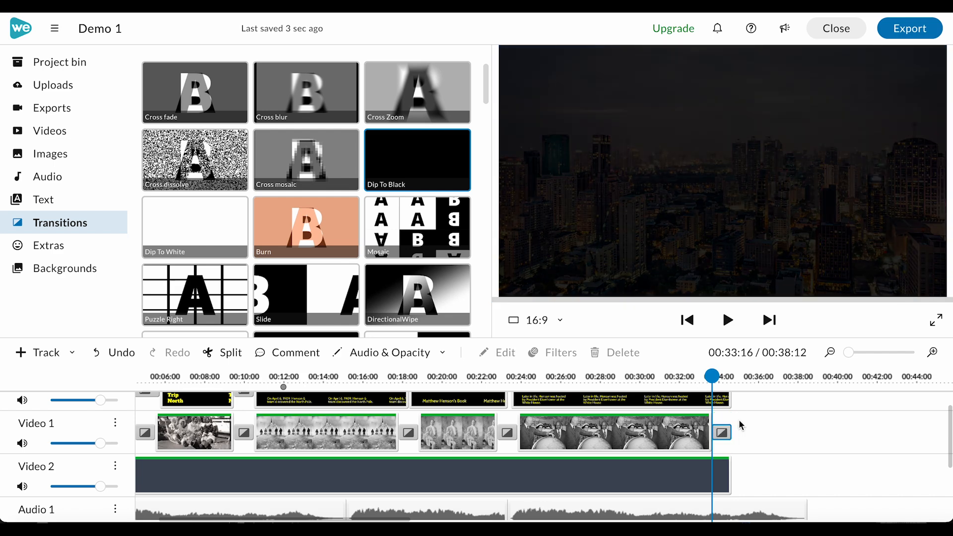
scroll(715, 428, "up", 1)
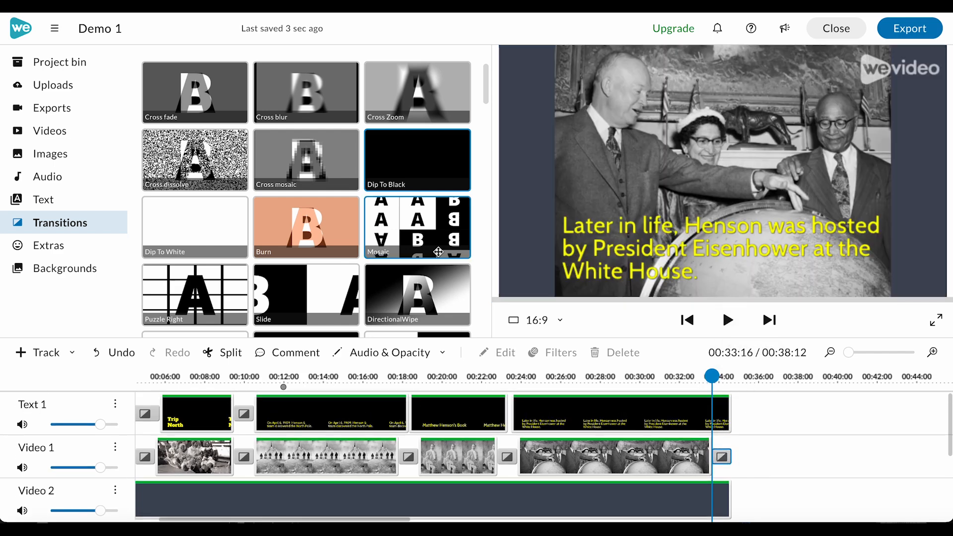
left_click_drag(409, 167, 730, 402)
mouse_move(427, 149)
left_mouse_down()
mouse_move(676, 436)
mouse_move(687, 507)
mouse_move(700, 445)
mouse_move(717, 453)
left_mouse_up()
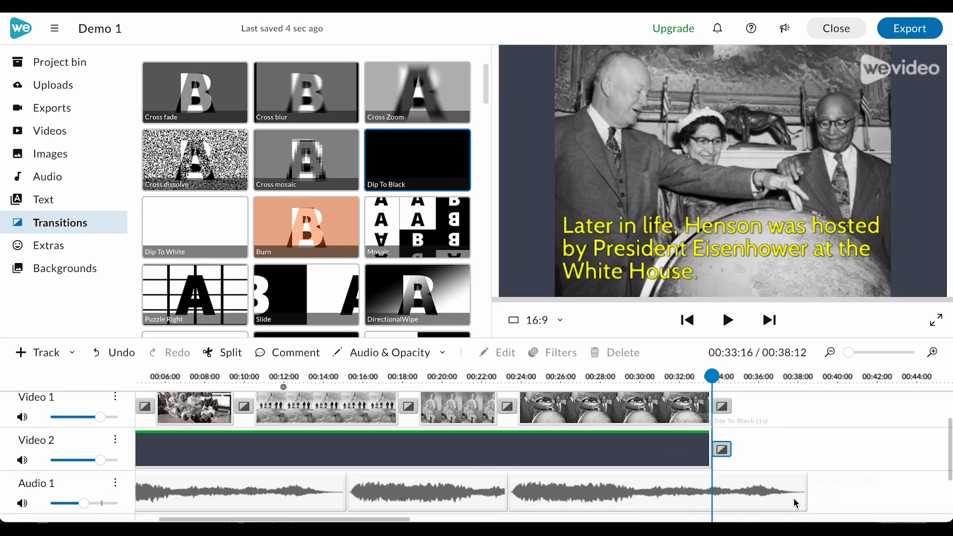
Trim the Dramatic Big Sky Bridge clip to end at about 33 seconds and turn on 1 sec fade in and fade out.
left_click(794, 502)
left_click_drag(803, 490, 709, 490)
double_click(630, 480)
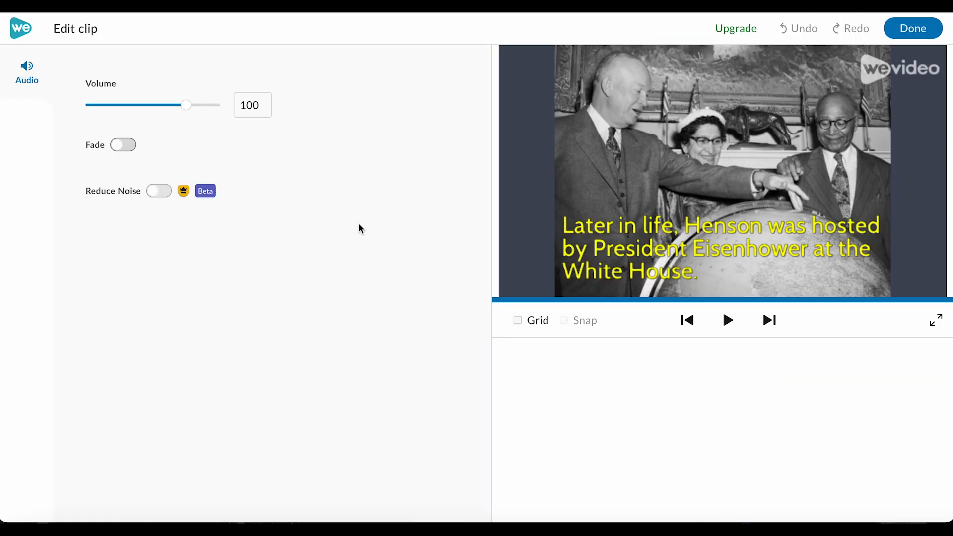
left_click(124, 145)
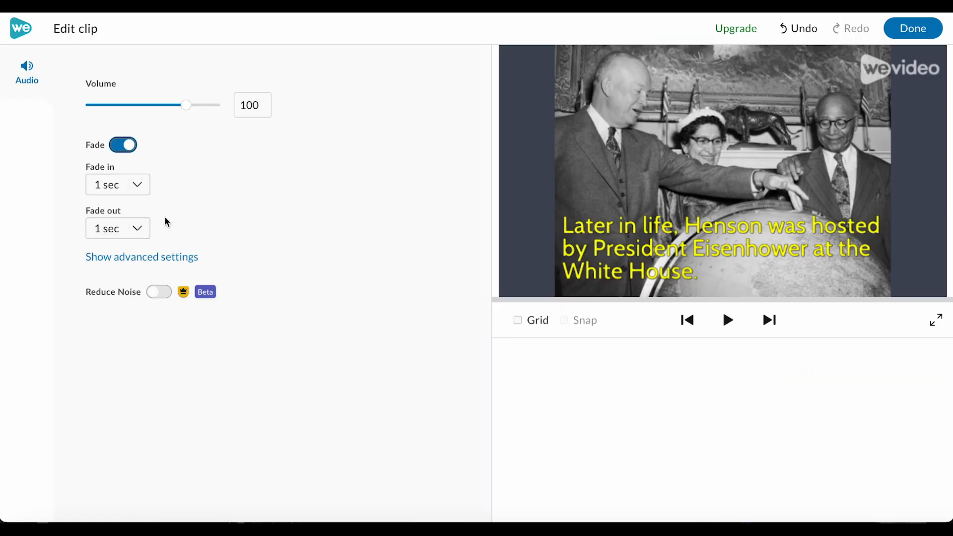
left_click(914, 29)
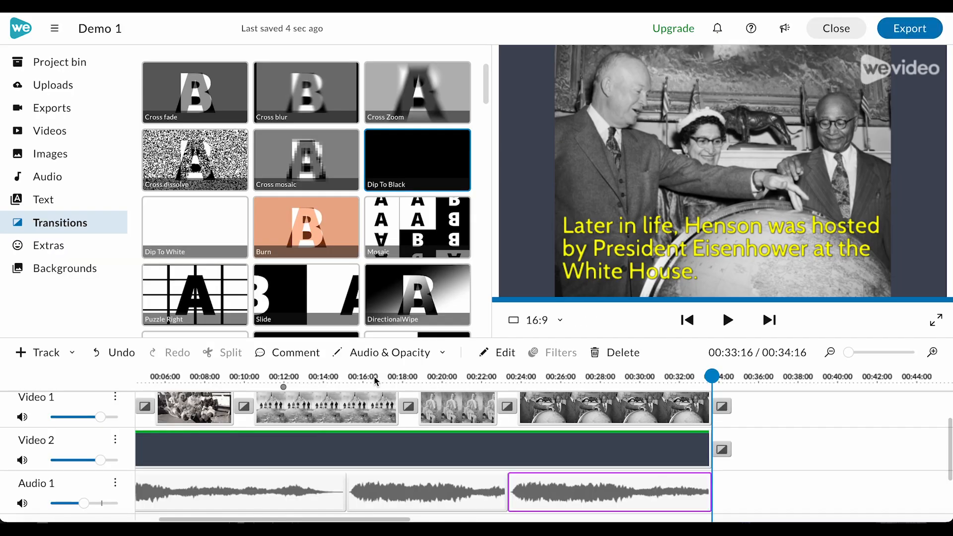
Add Cross fade transitions between the second and third and between the third and fourth text clips on Text 1.
scroll(320, 399, "up", 1)
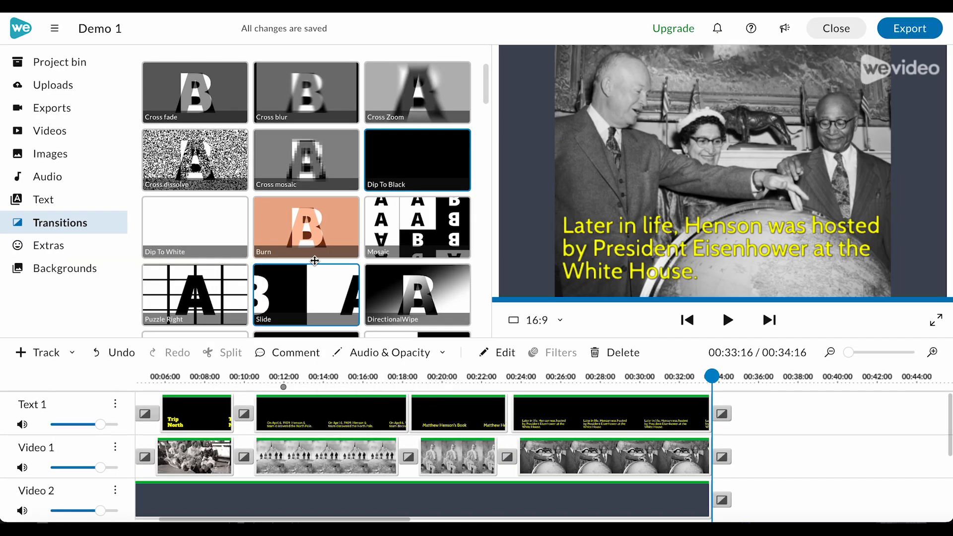
left_click(195, 94)
left_click_drag(398, 303, 406, 413)
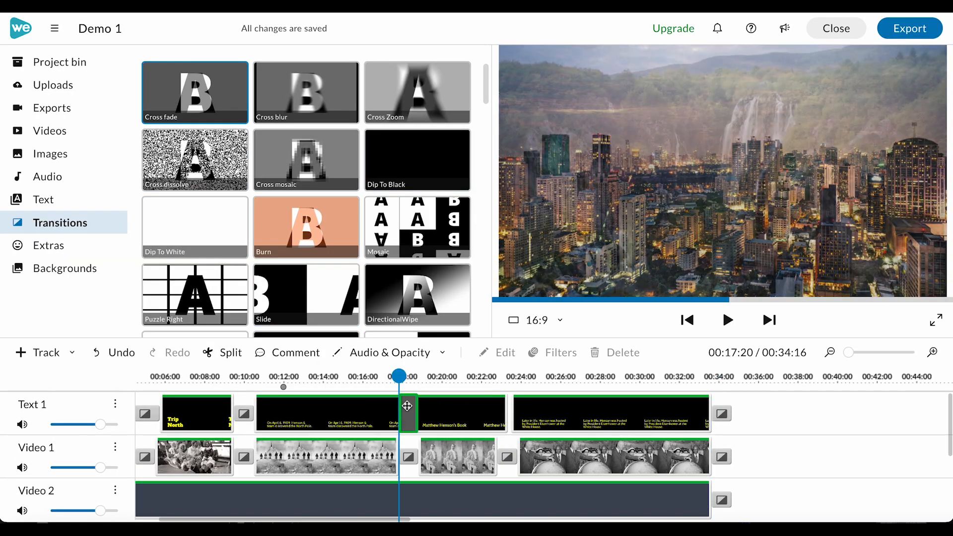
mouse_move(199, 104)
left_mouse_down()
mouse_move(511, 404)
mouse_move(500, 404)
mouse_move(508, 406)
mouse_move(368, 244)
mouse_move(211, 96)
left_mouse_up()
left_click_drag(533, 416, 527, 418)
left_click_drag(174, 99, 514, 411)
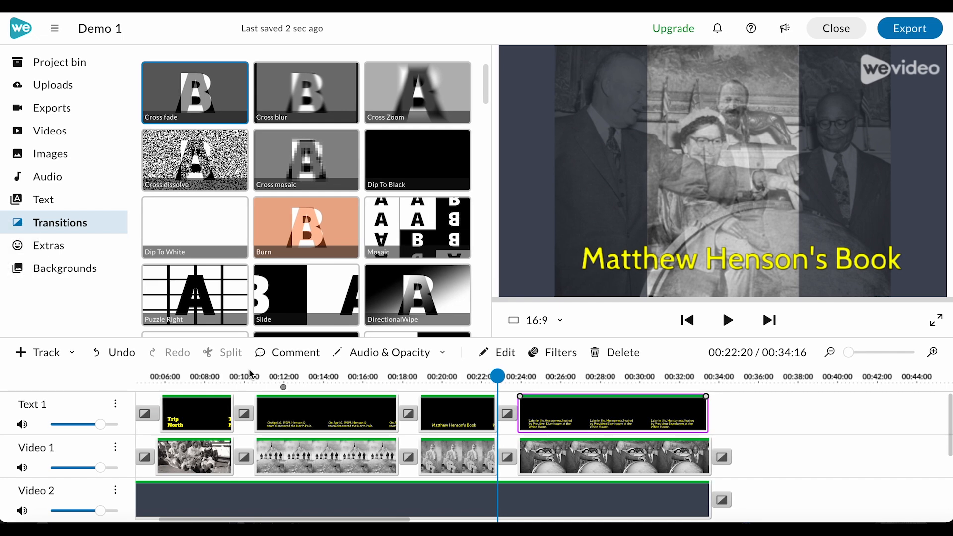
Add Dip To Black transitions at the start of Text 1, Video 1 and Video 2.
left_click_drag(231, 380, 88, 374)
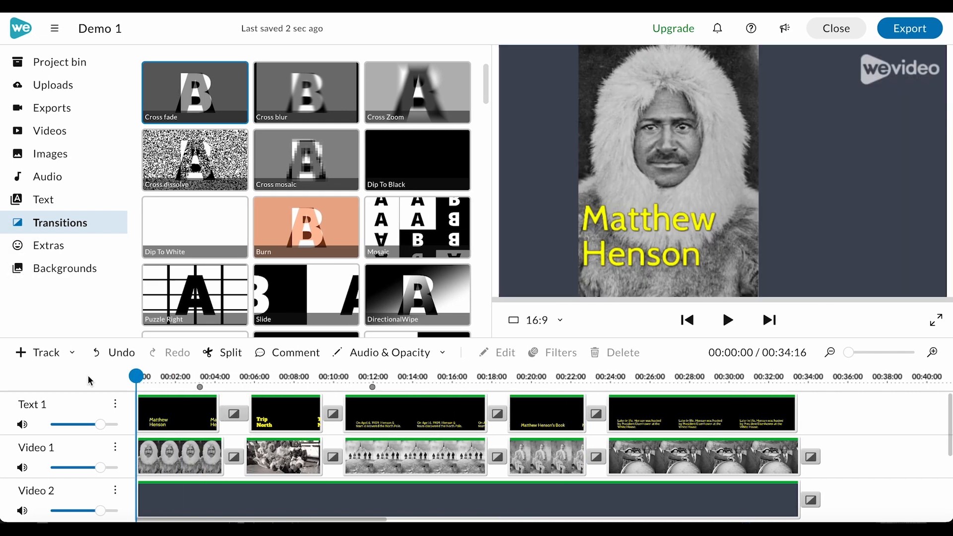
left_click_drag(421, 157, 145, 413)
left_click_drag(406, 149, 147, 452)
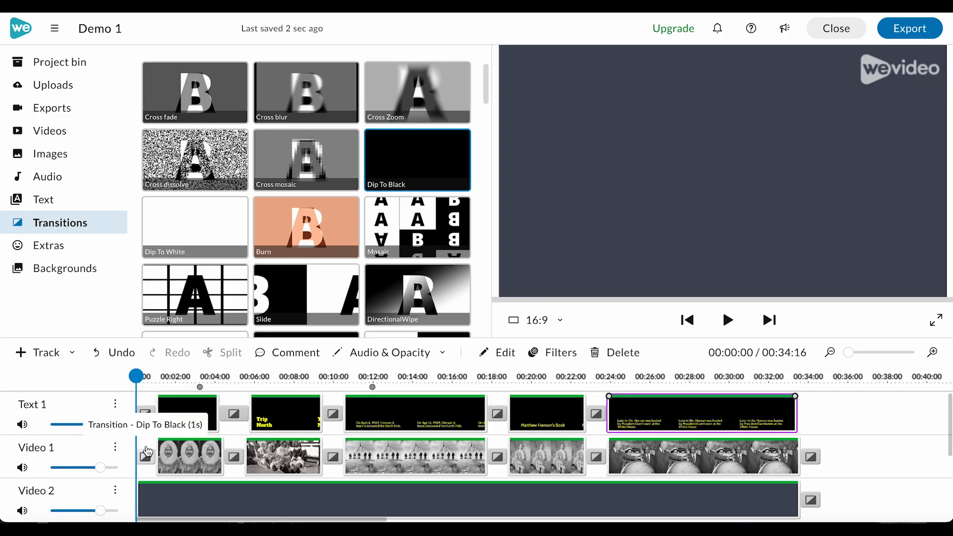
left_click_drag(426, 158, 169, 490)
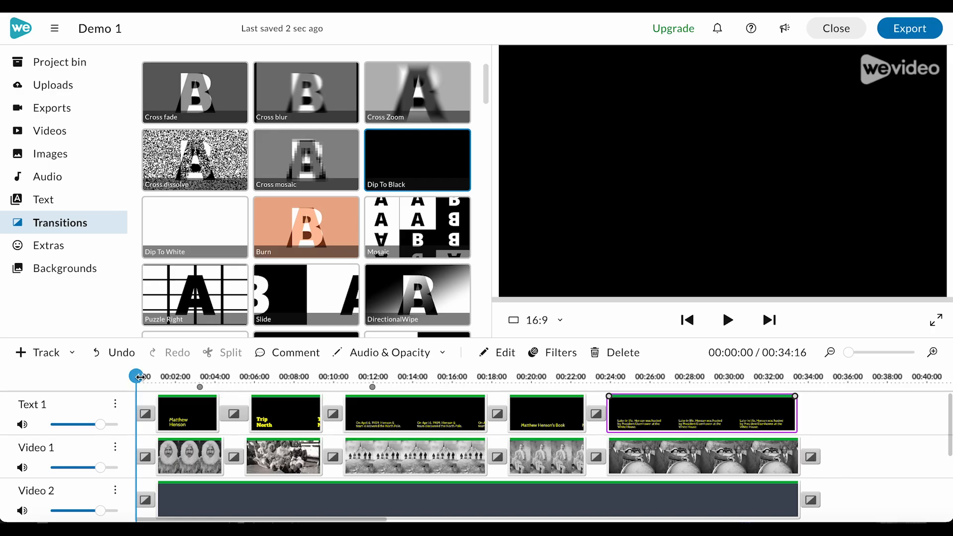
Add a Dip To Black transition after the last text clip and shorten that clip to end at about 31 seconds.
key("space")
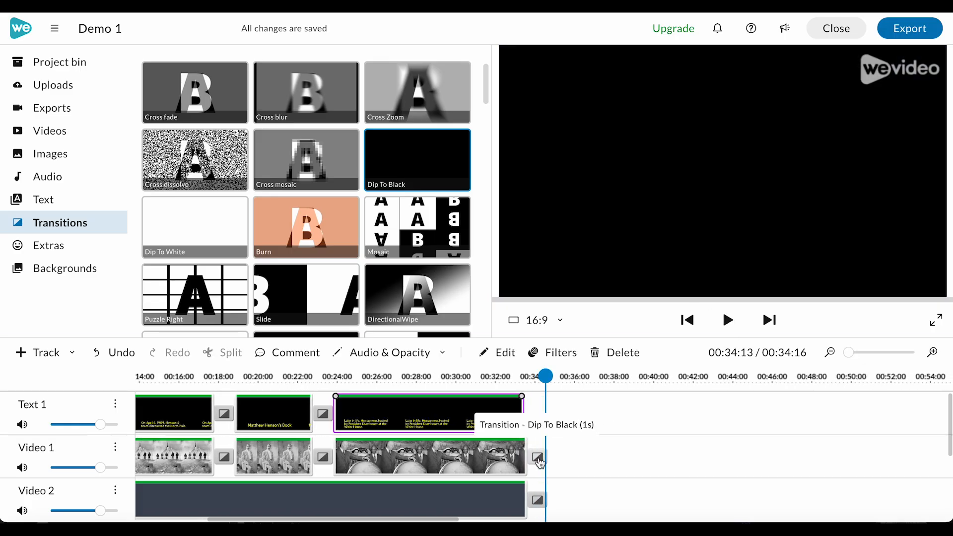
left_click_drag(399, 161, 529, 423)
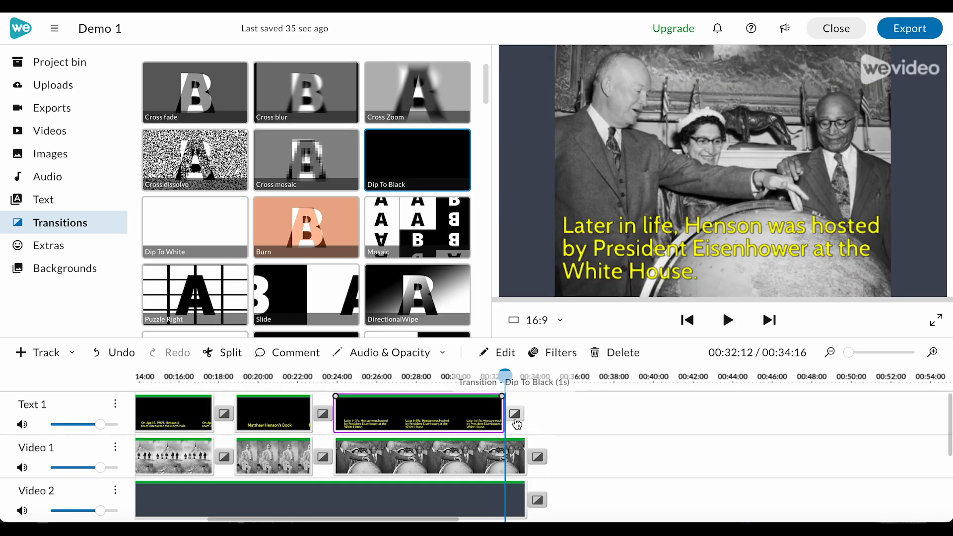
left_click_drag(496, 426, 485, 427)
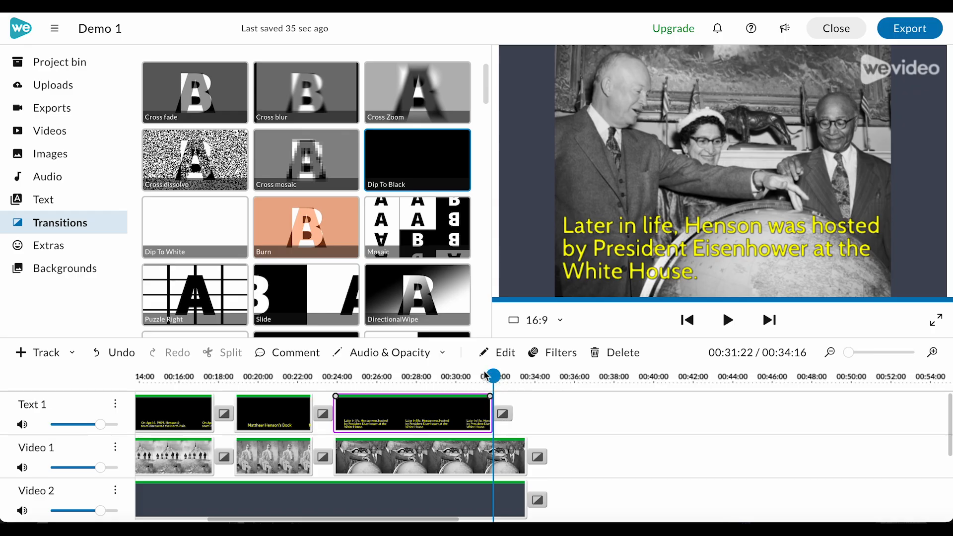
Change the transition after the last text clip to Cross fade and preview the ending.
mouse_move(468, 378)
left_mouse_down()
mouse_move(512, 375)
mouse_move(481, 375)
left_mouse_up()
left_click(485, 417)
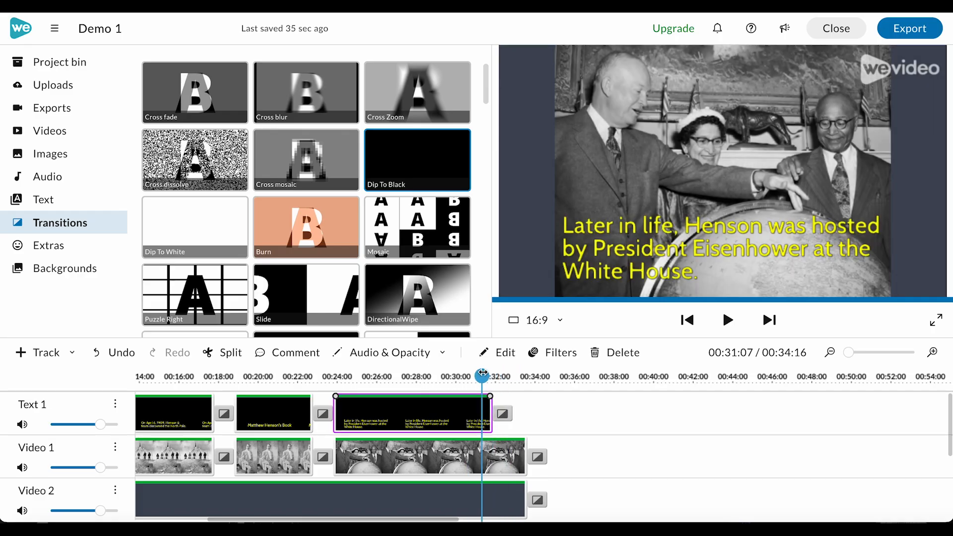
left_click(501, 415)
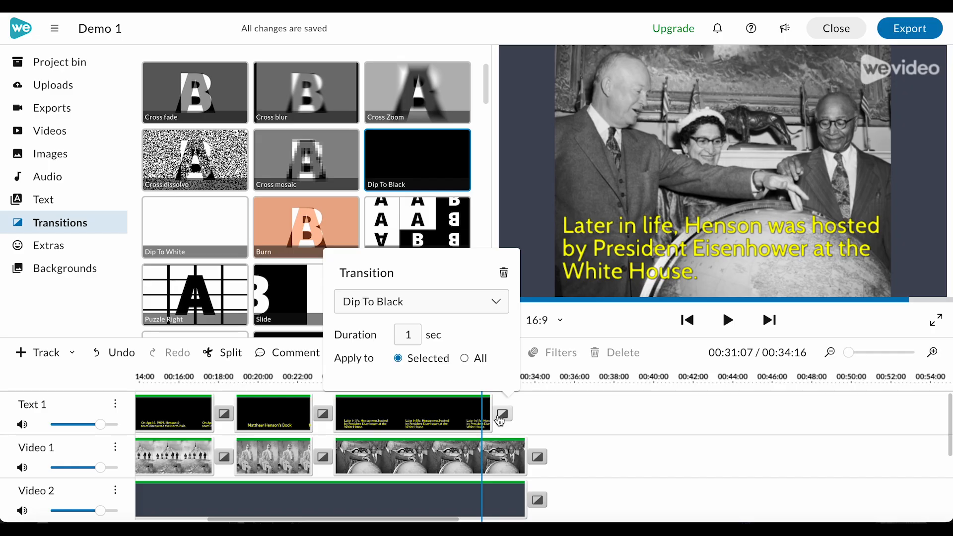
left_click(497, 300)
scroll(427, 356, "up", 1)
left_click(419, 332)
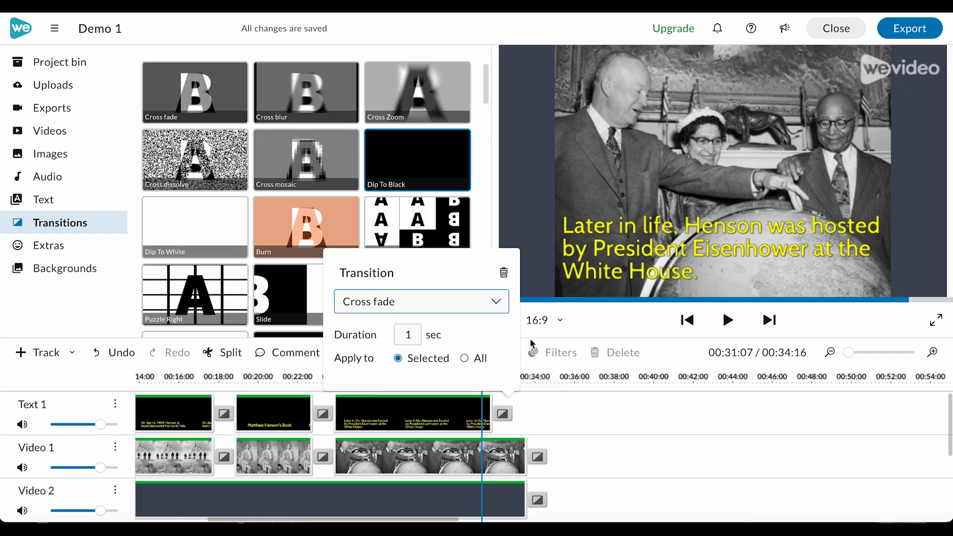
left_click(580, 421)
left_click(444, 376)
key("space")
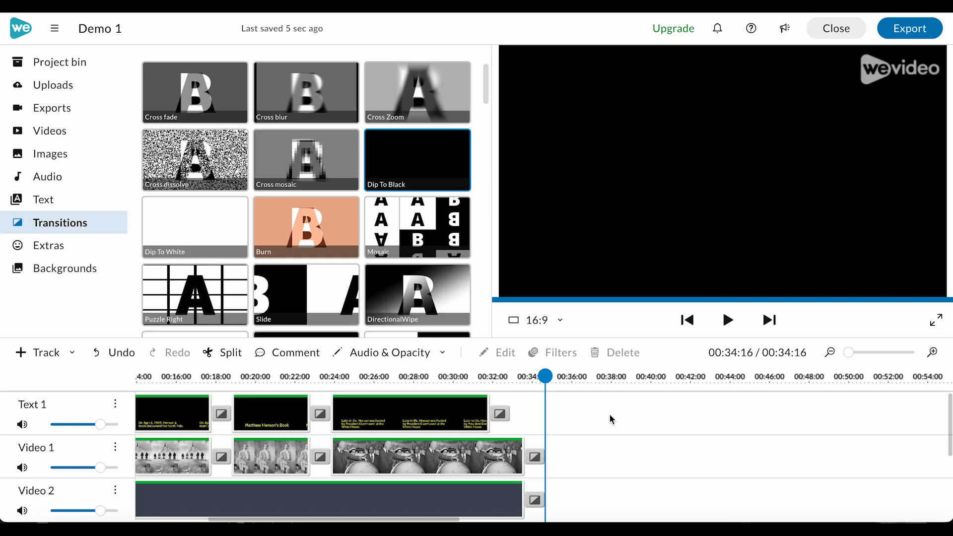
Delete all three music clips from Audio 1.
scroll(610, 418, "down", 3)
scroll(610, 415, "left", 4)
left_click(596, 467)
key("Delete")
left_click(451, 467)
key("Delete")
left_click(320, 455)
key("Delete")
scroll(315, 466, "left", 2)
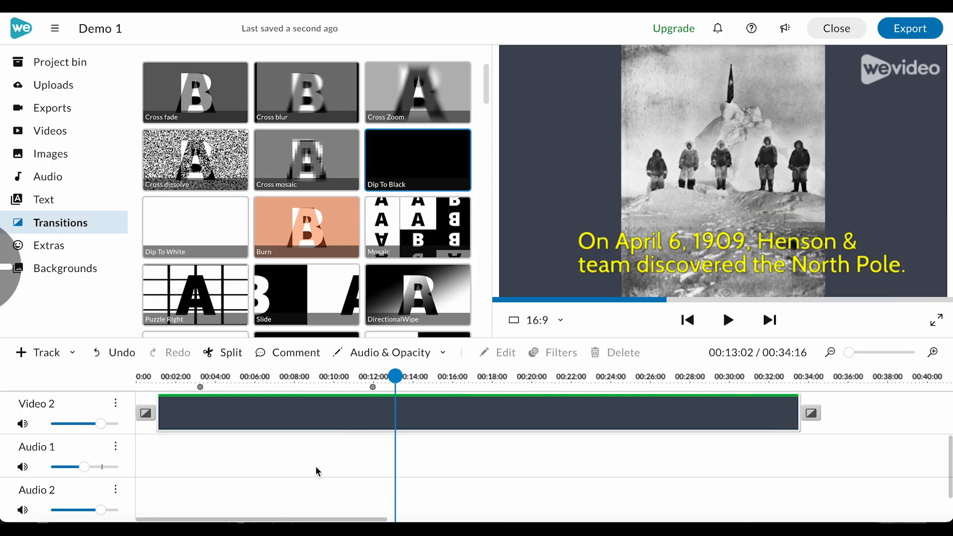
Add the Fortitude - Light Mix track from the Epic category to Audio 1 starting near the beginning.
left_click(47, 177)
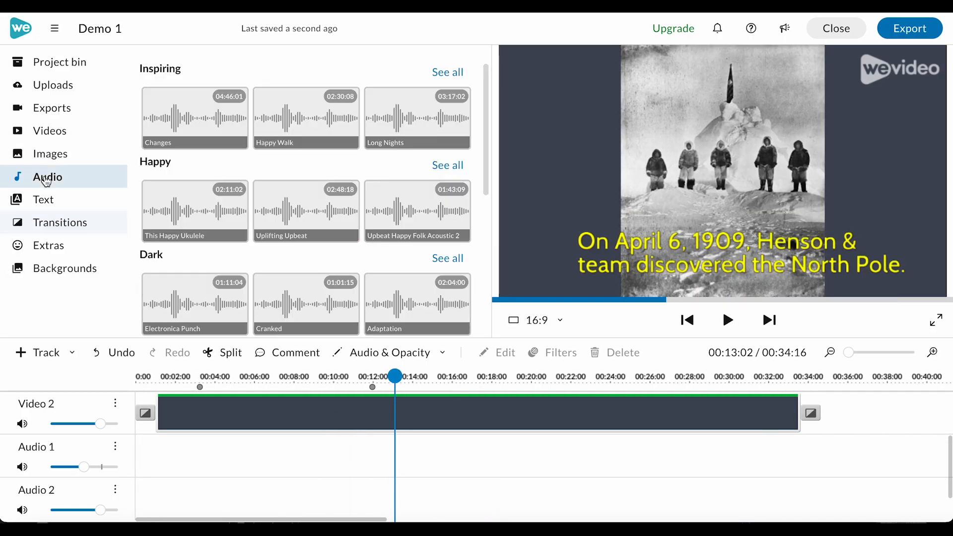
scroll(211, 266, "down", 3)
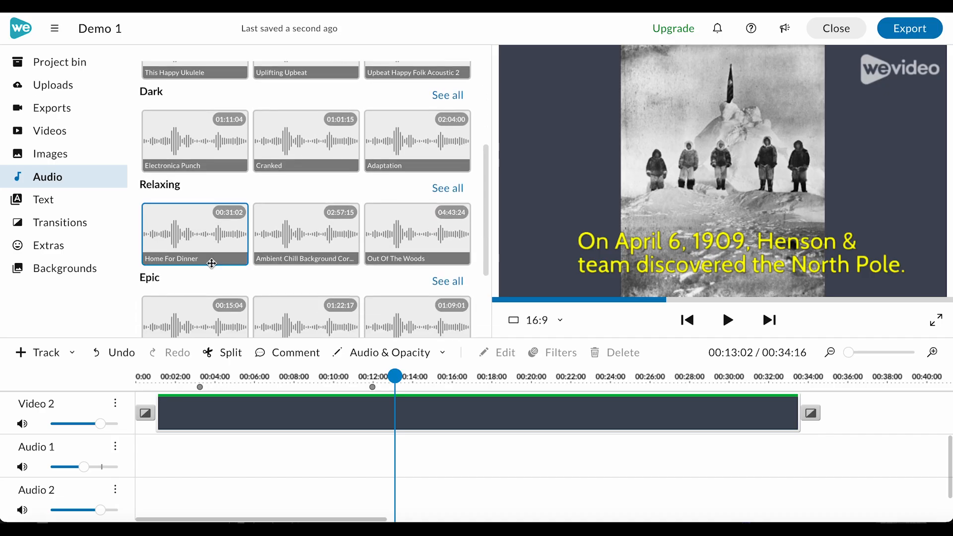
scroll(211, 263, "up", 2)
scroll(178, 287, "down", 1)
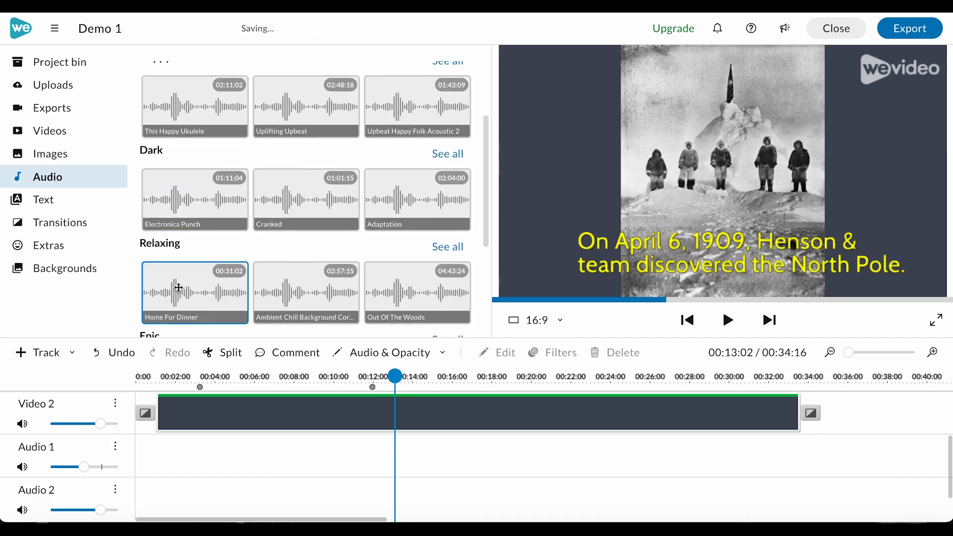
left_click(799, 382)
left_click_drag(799, 377, 809, 377)
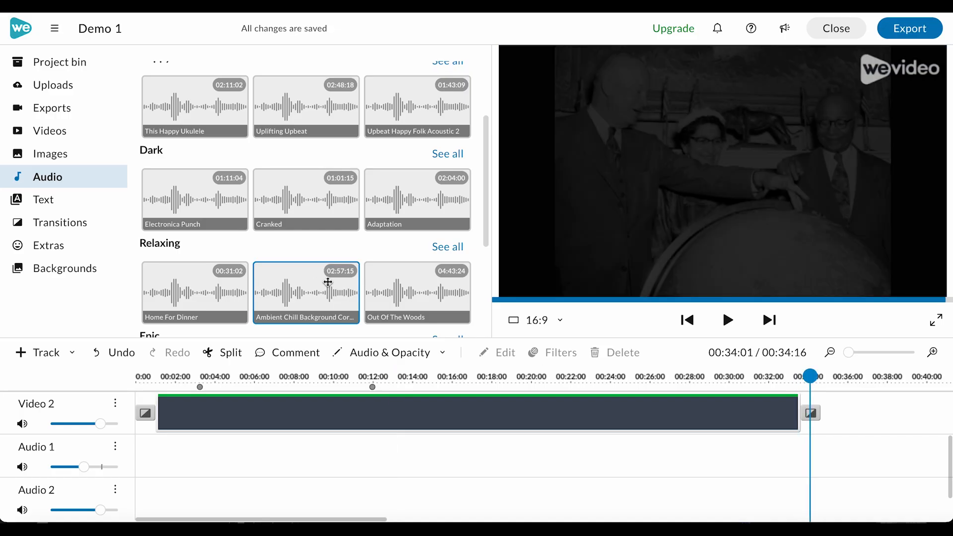
scroll(327, 282, "down", 2)
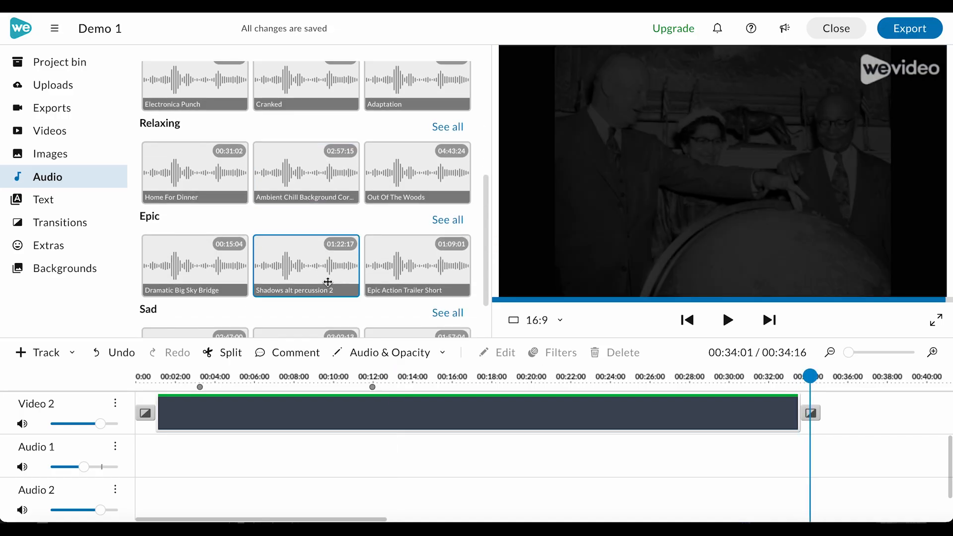
left_click(447, 220)
left_click_drag(404, 201, 186, 453)
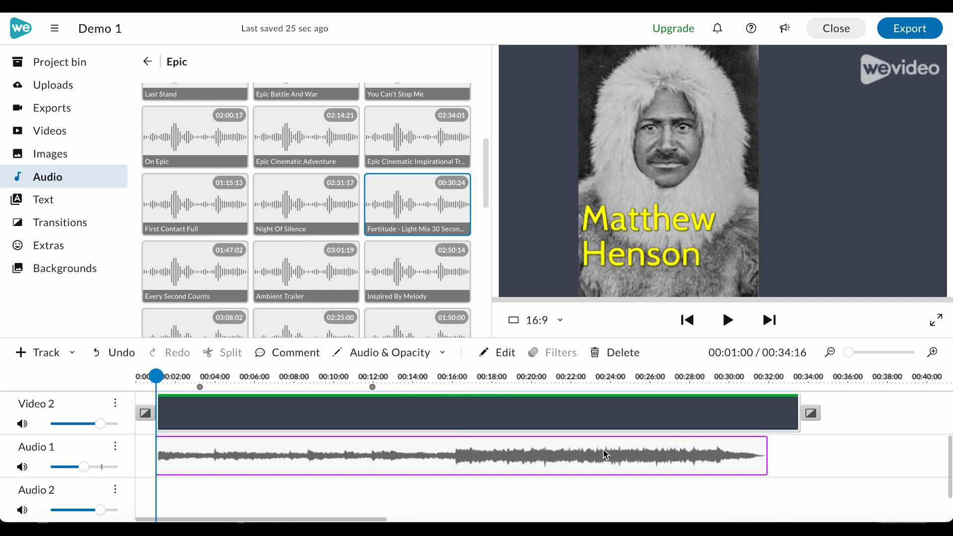
Turn on a 1-second fade in and fade out for the music clip on Audio 1.
mouse_move(605, 454)
left_mouse_down()
mouse_move(617, 451)
mouse_move(607, 450)
left_mouse_up()
double_click(211, 445)
left_click(121, 147)
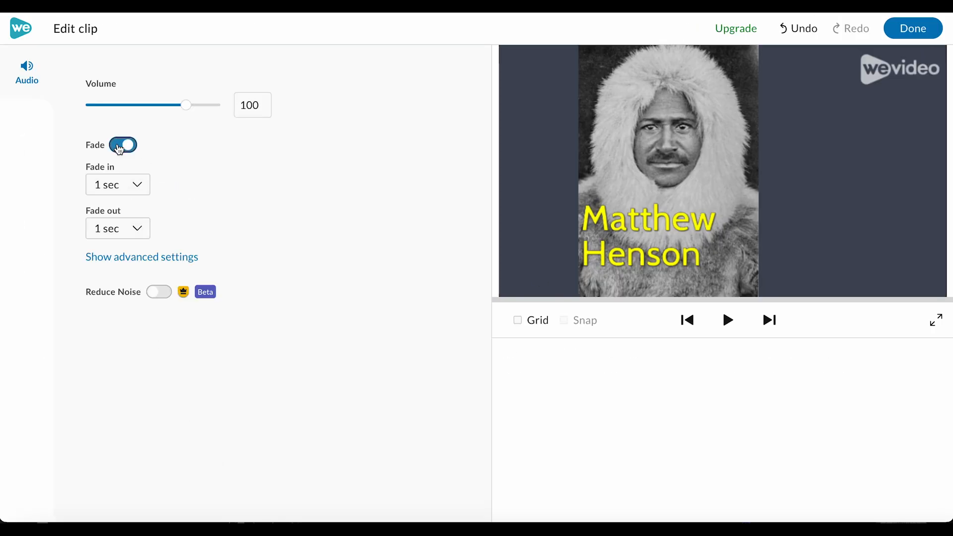
left_click(130, 258)
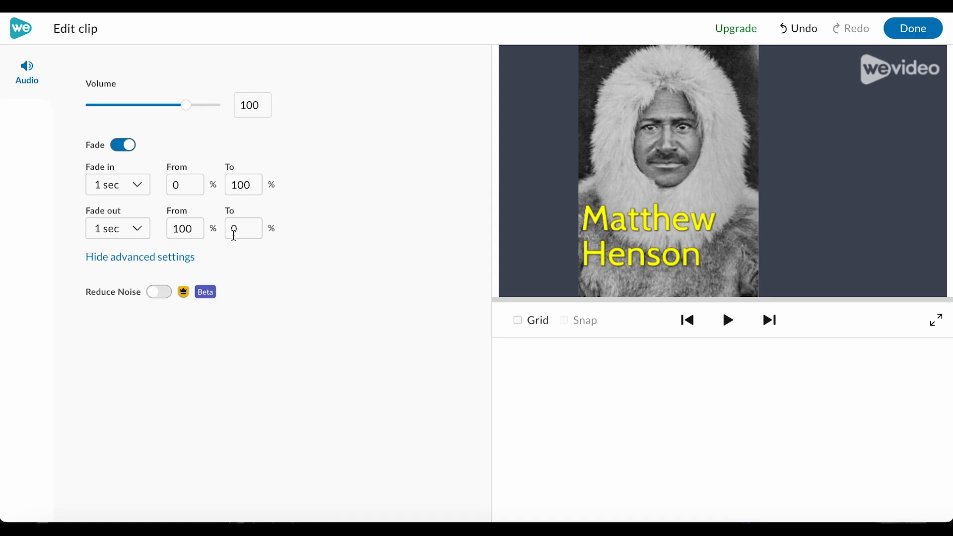
left_click(919, 33)
Play the project from the beginning to preview it with the new music.
left_click_drag(156, 378, 128, 381)
key("space")
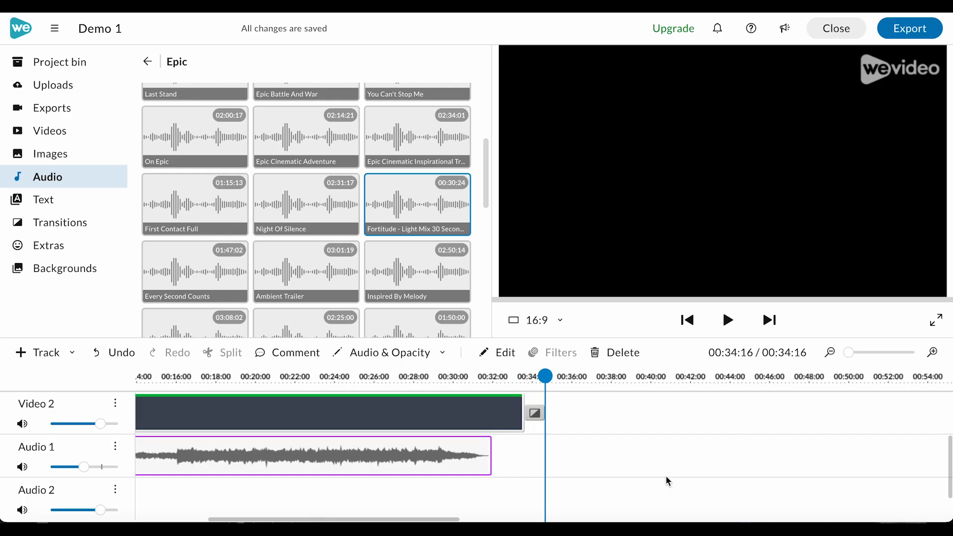
Trim the ends of the Video 2 background and the last Video 1 clip to line up with the music's end, about 32 seconds.
scroll(665, 475, "up", 3)
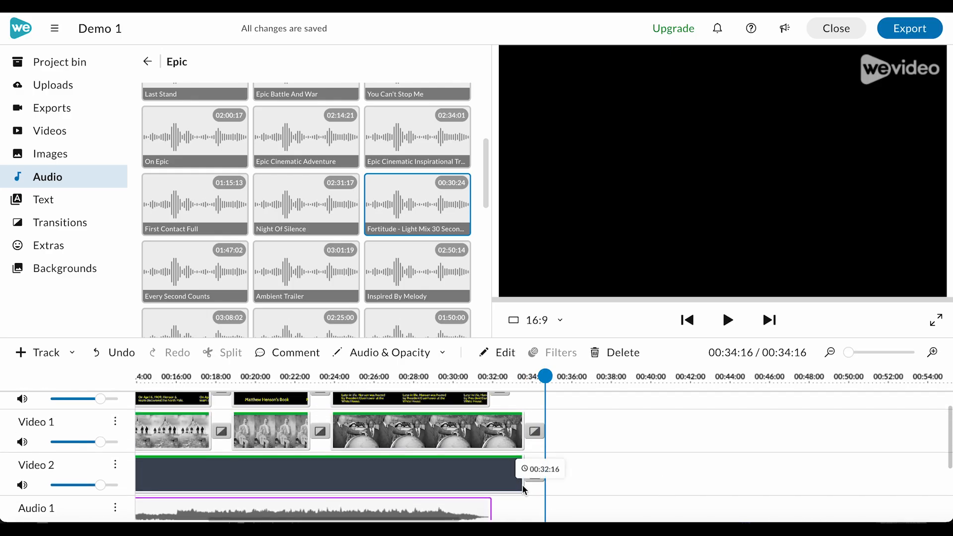
left_click(519, 488)
left_click_drag(523, 485, 490, 485)
left_click(510, 440)
left_click_drag(522, 443, 490, 443)
Shorten the last text clip slightly so it ends just before its video clip, around 31 seconds.
scroll(529, 436, "up", 1)
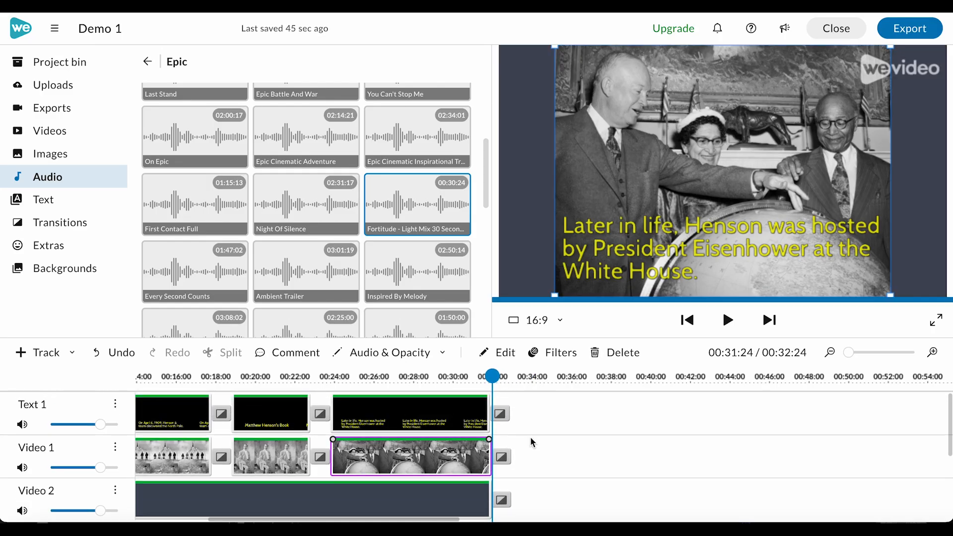
left_click(485, 423)
left_click_drag(482, 424, 481, 424)
left_click(495, 415)
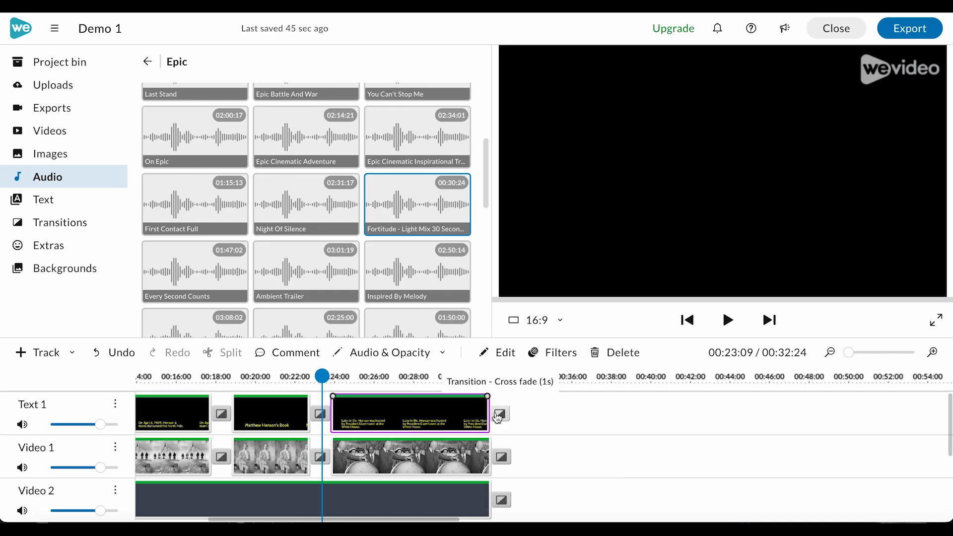
left_click_drag(489, 401, 482, 401)
left_click(528, 423)
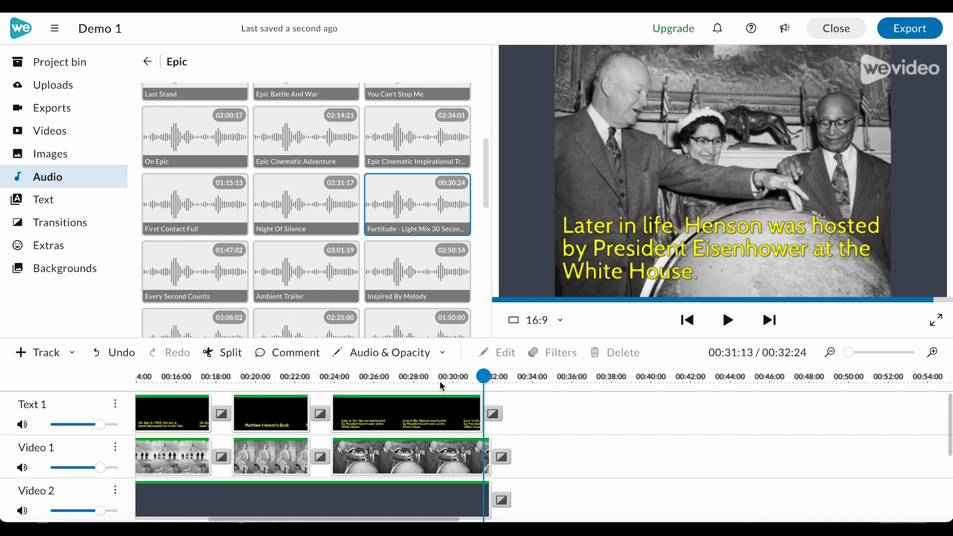
Play back the ending of the timeline to check the trimmed clips and music.
scroll(542, 462, "down", 1)
scroll(542, 461, "up", 1)
left_click(423, 377)
key("space")
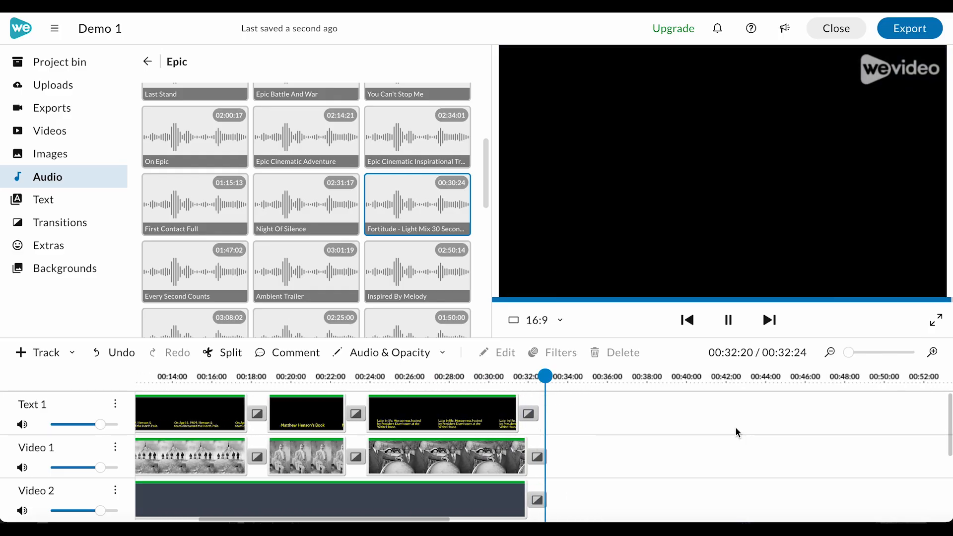
scroll(701, 440, "down", 3)
scroll(702, 440, "up", 3)
scroll(701, 437, "left", 8)
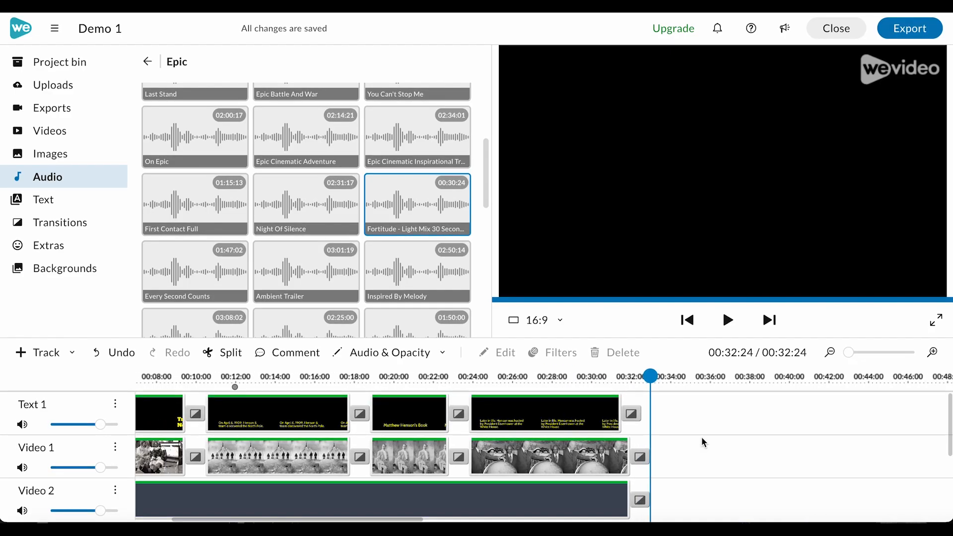
scroll(702, 442, "left", 1)
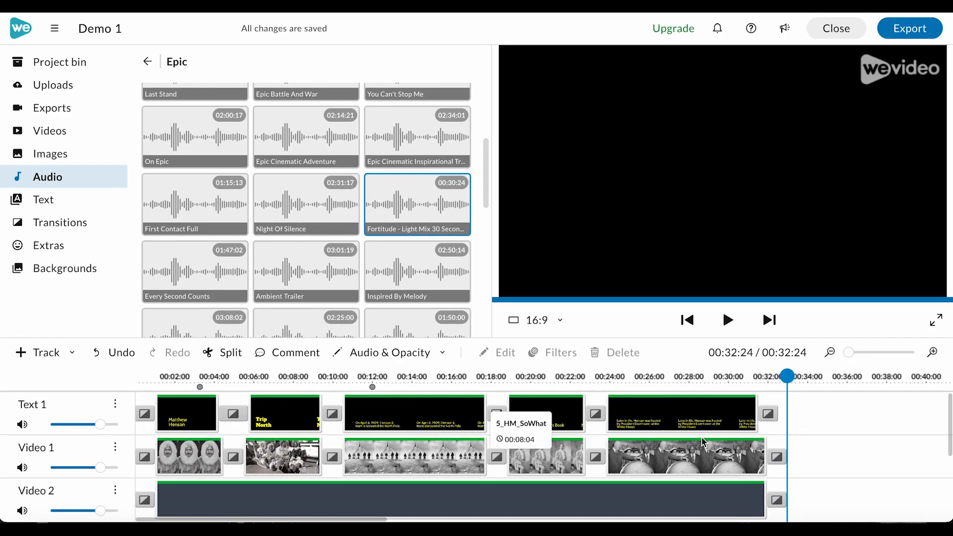